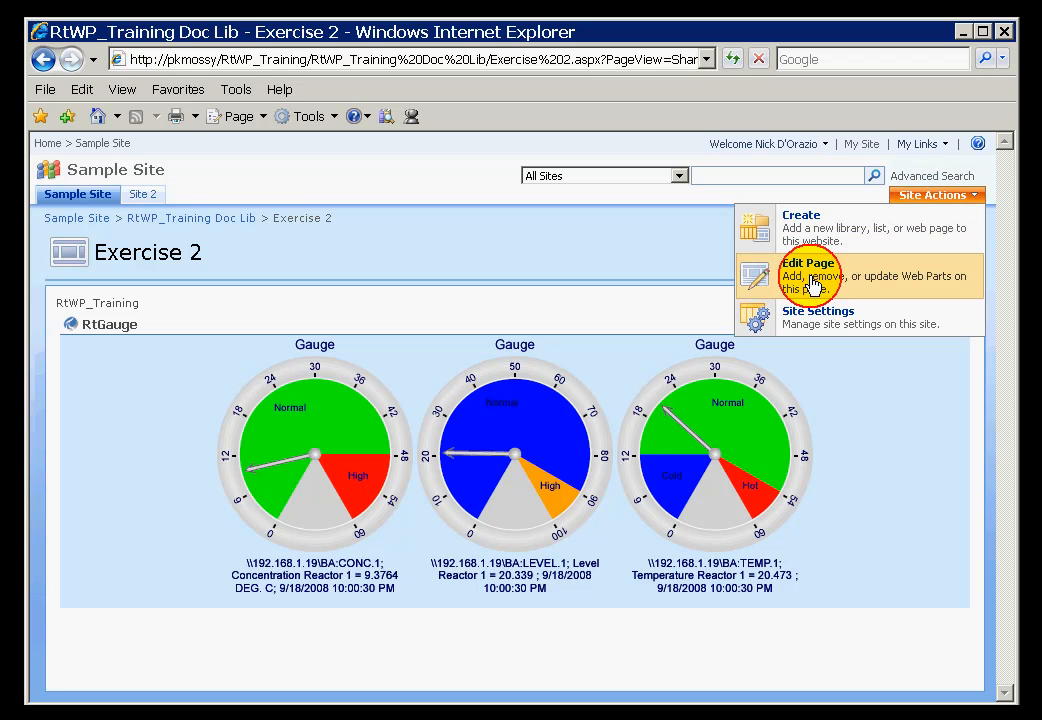
- Put the Exercise 2 page into edit mode and add an RtValues web part to the Header zone
click(812, 285)
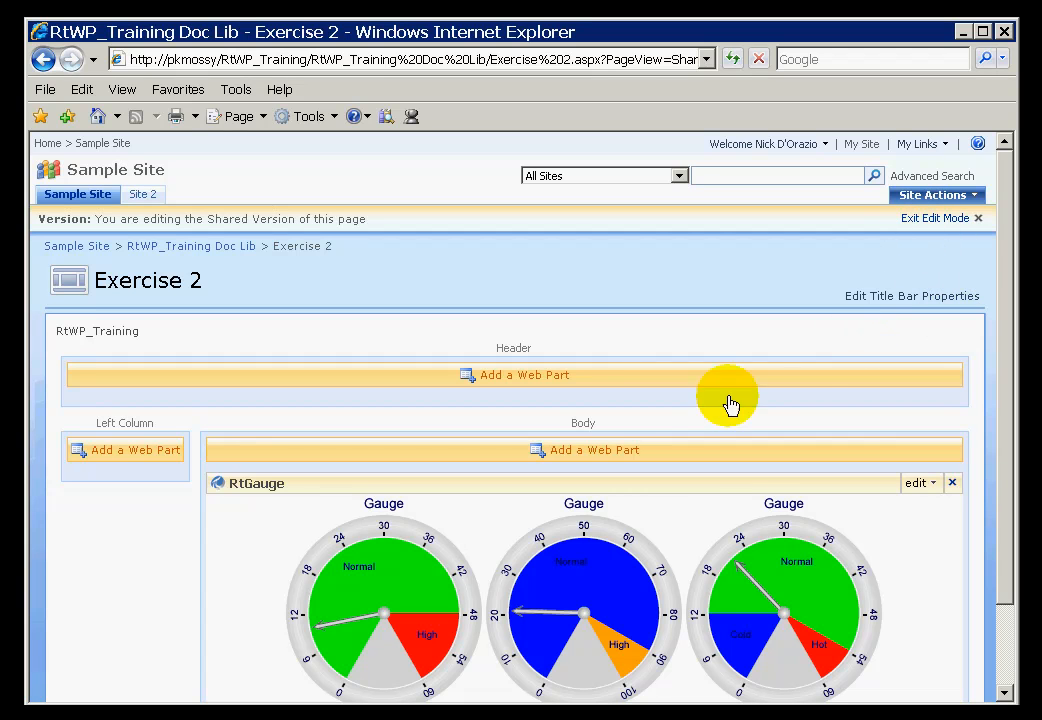
click(538, 381)
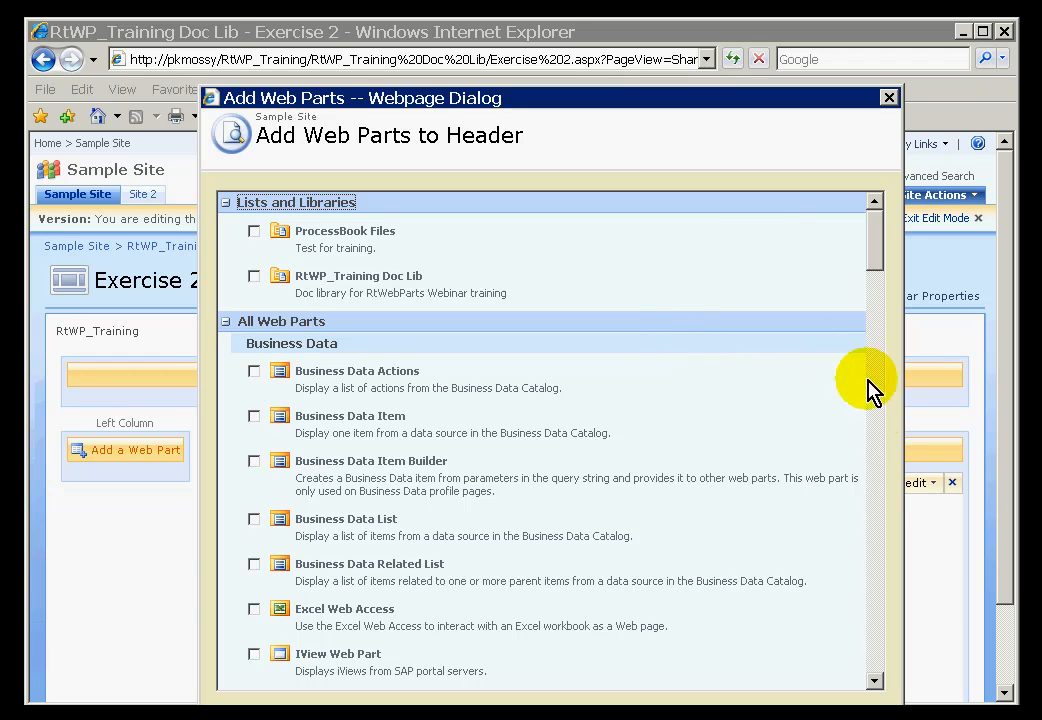
scroll(868, 500, down, 15)
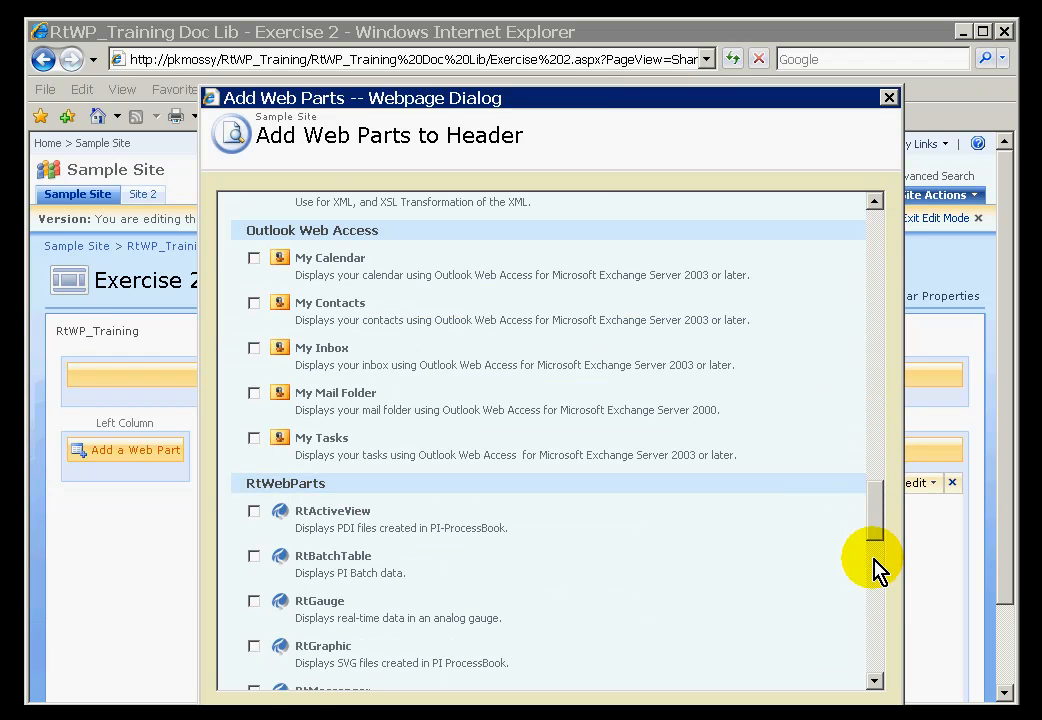
scroll(873, 596, down, 5)
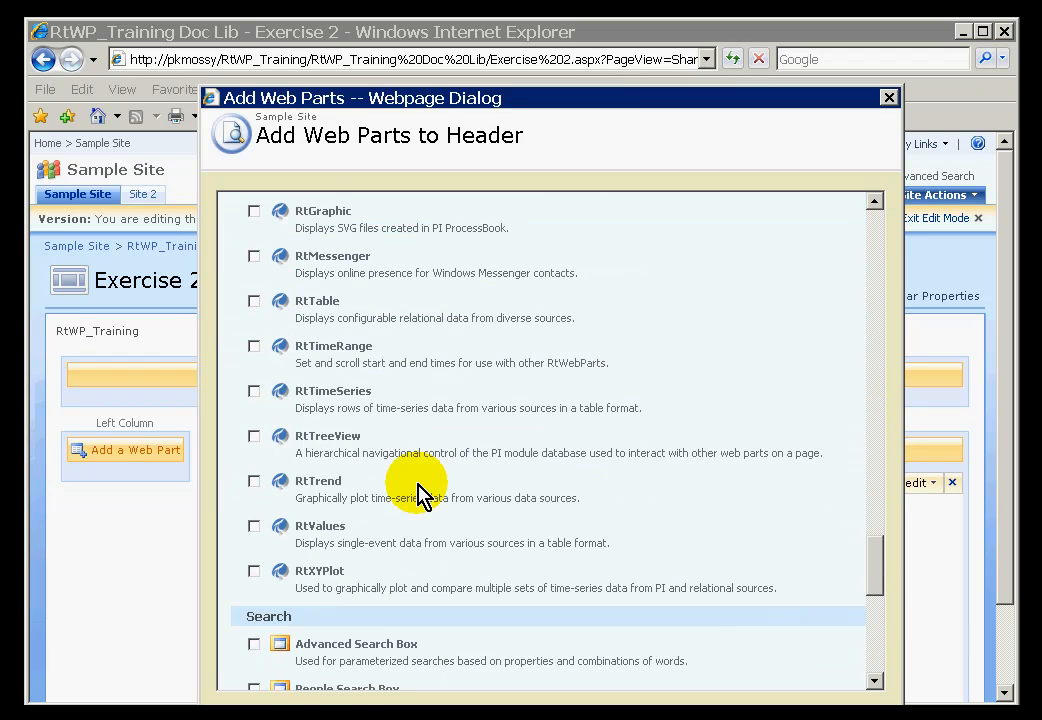
click(254, 526)
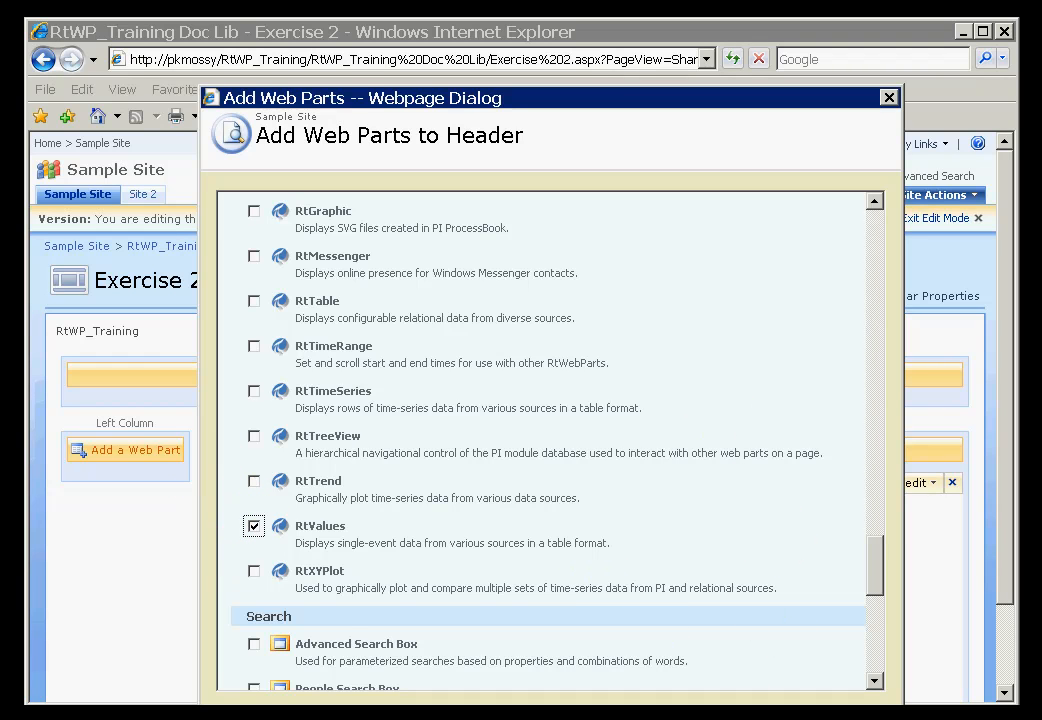
click(764, 712)
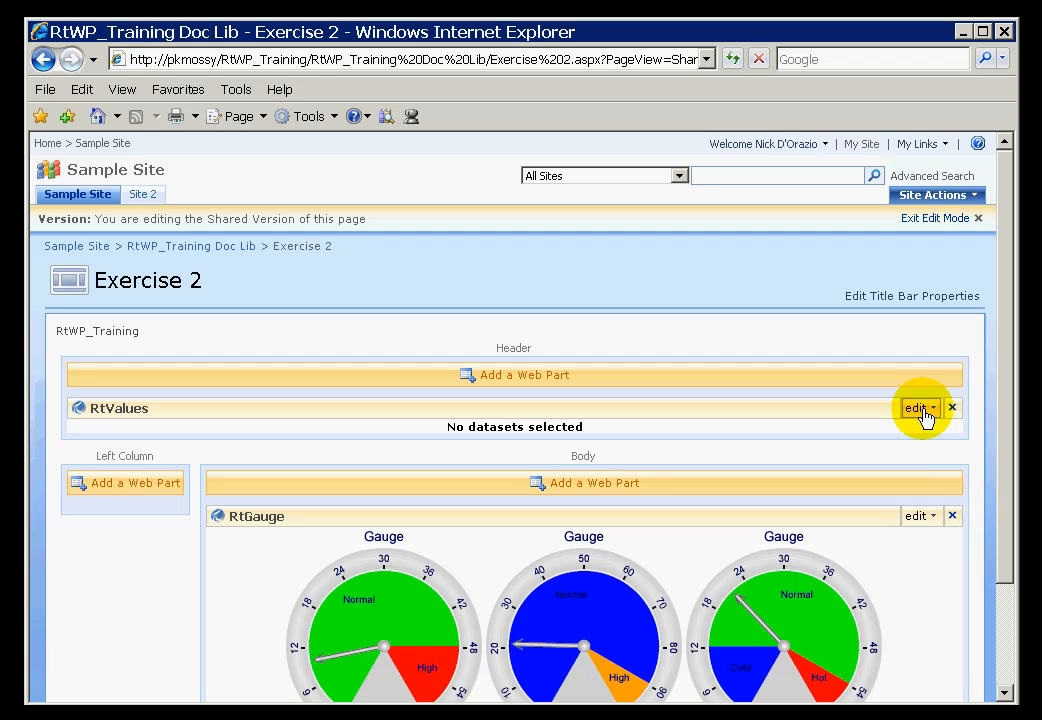
- Open the shared properties of the RtValues web part in the Header zone for editing
click(921, 411)
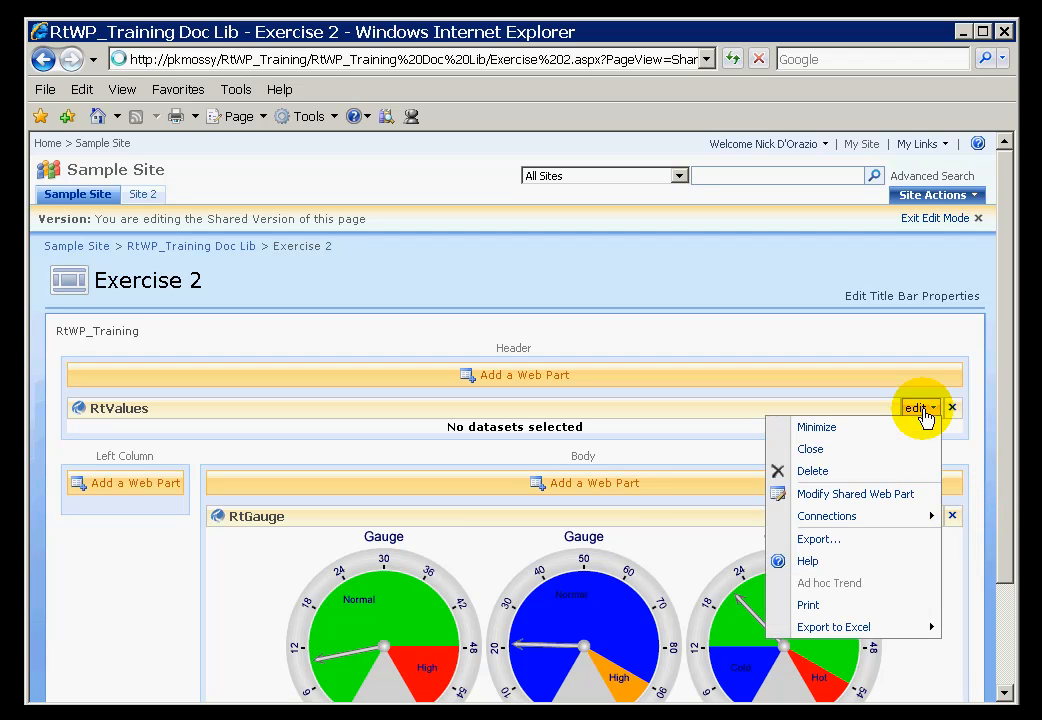
click(820, 496)
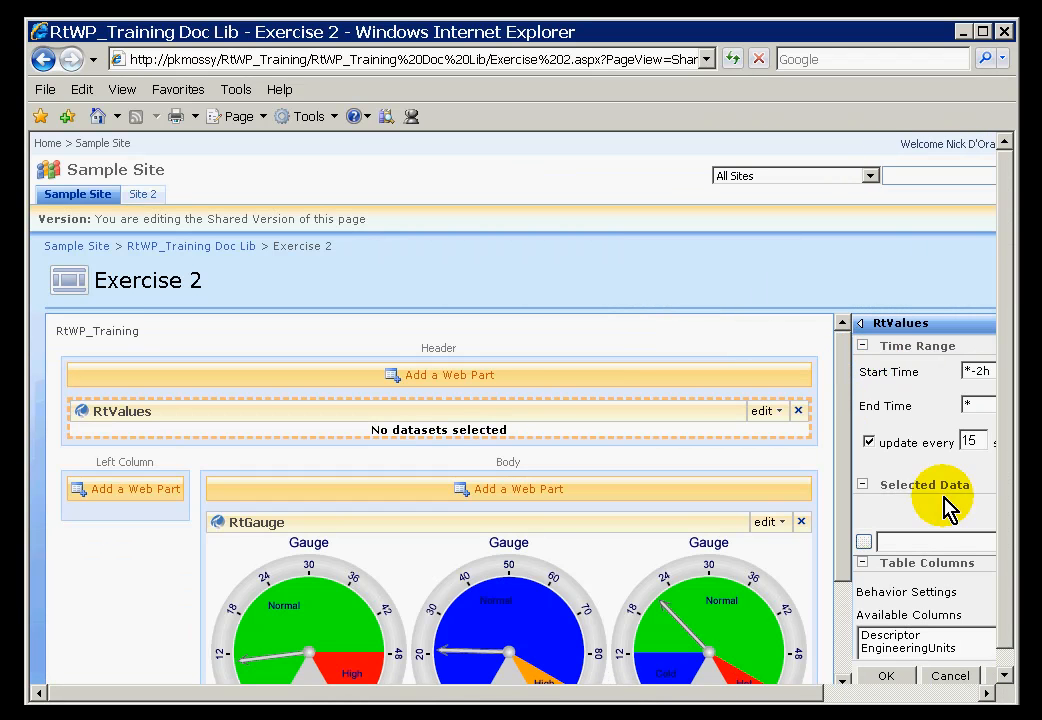
click(915, 697)
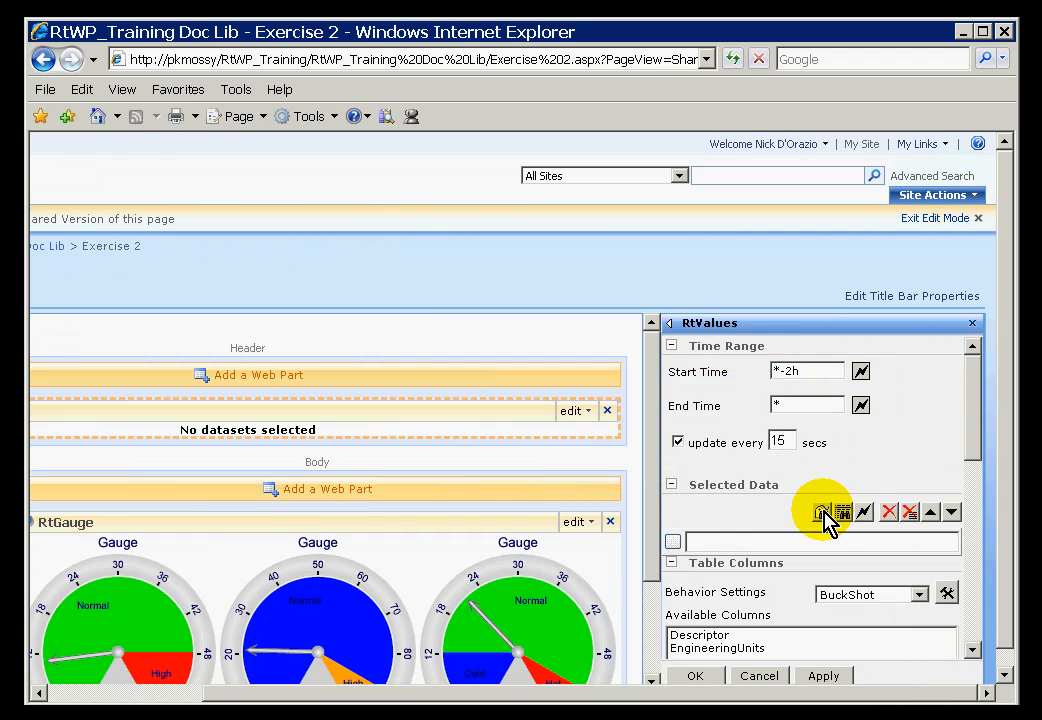
- Search the PI server's tags with the name mask cdt*, and widen the search to cd*
click(820, 512)
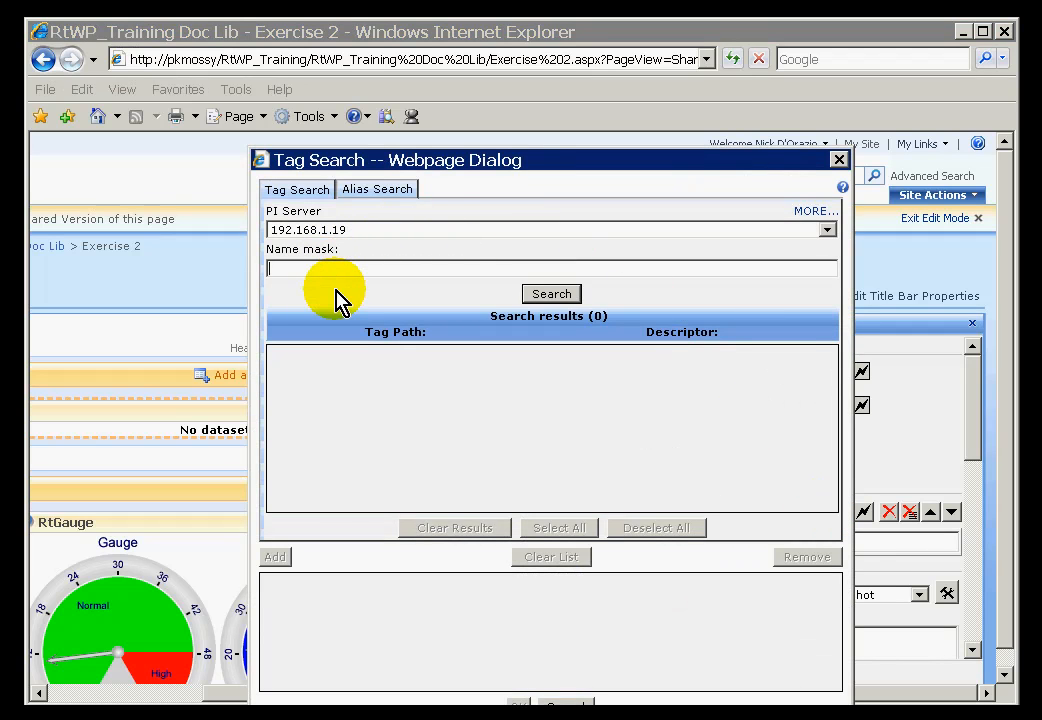
text(cdt*)
click(572, 293)
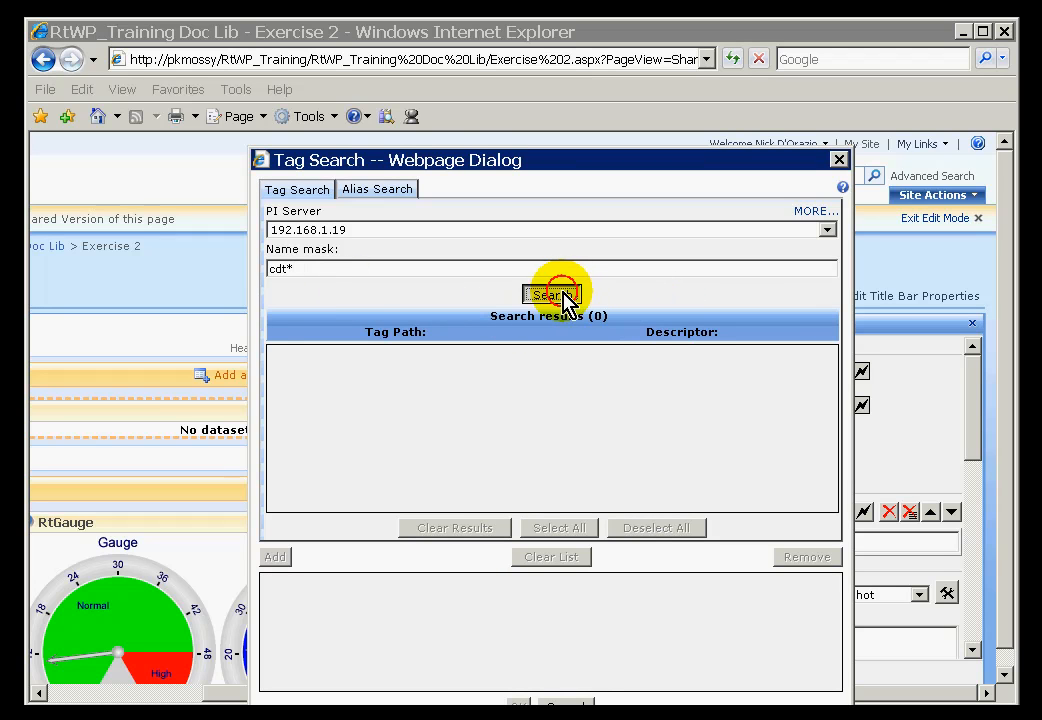
click(303, 273)
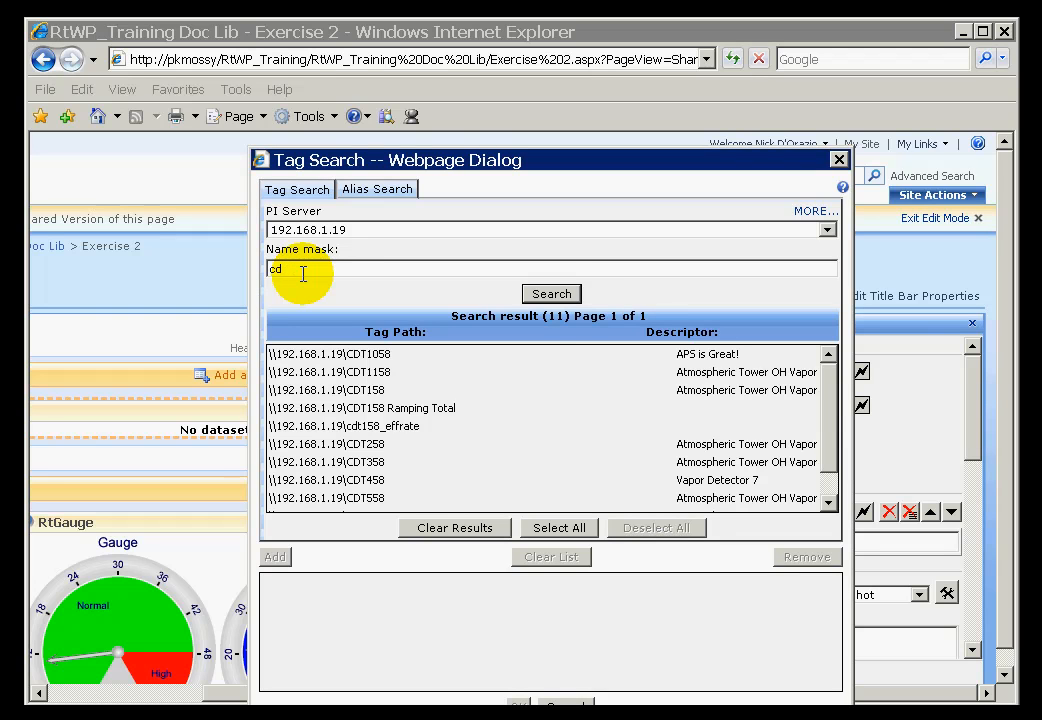
click(556, 296)
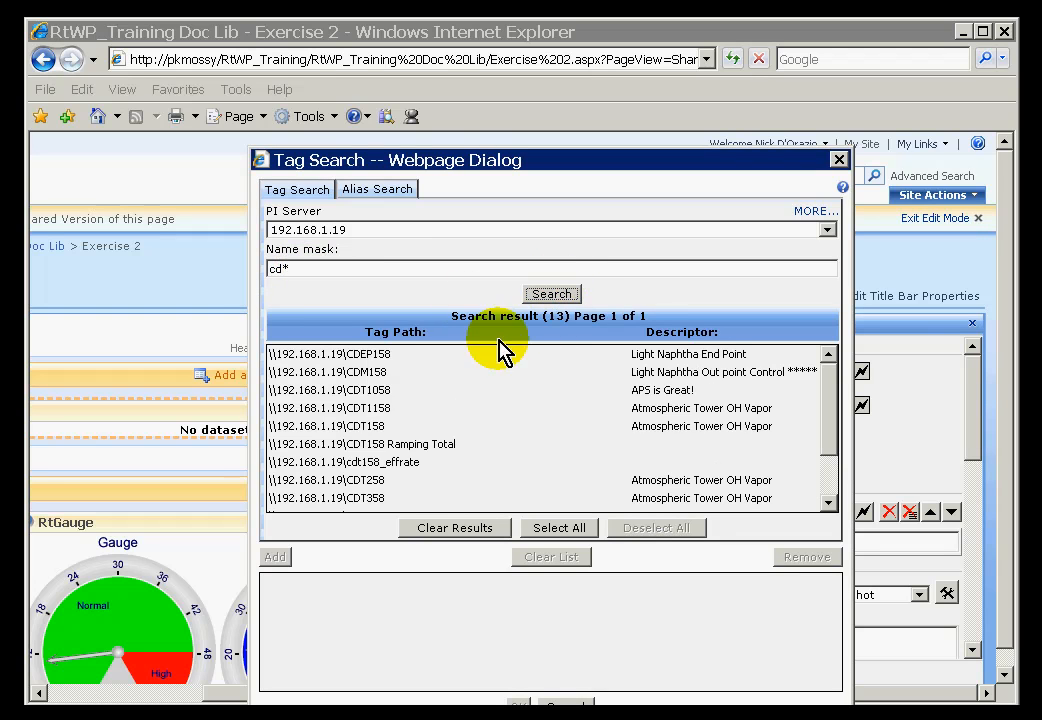
- Add the tags CDT158 and CDM158 from the search results to the RtValues selected data
click(320, 430)
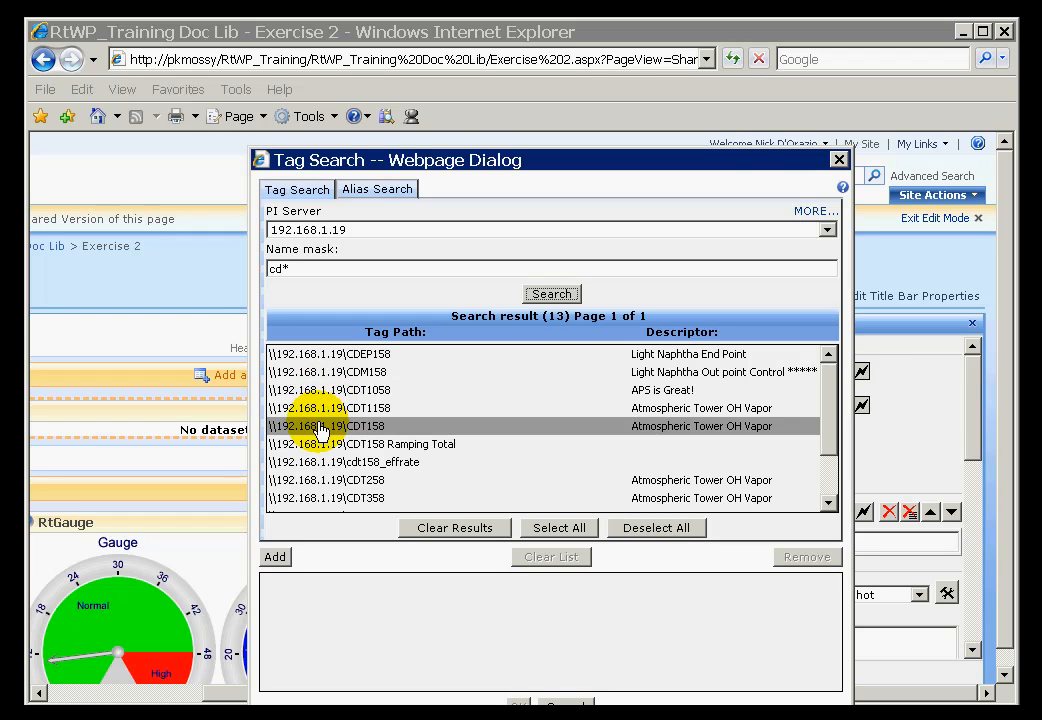
click(328, 374)
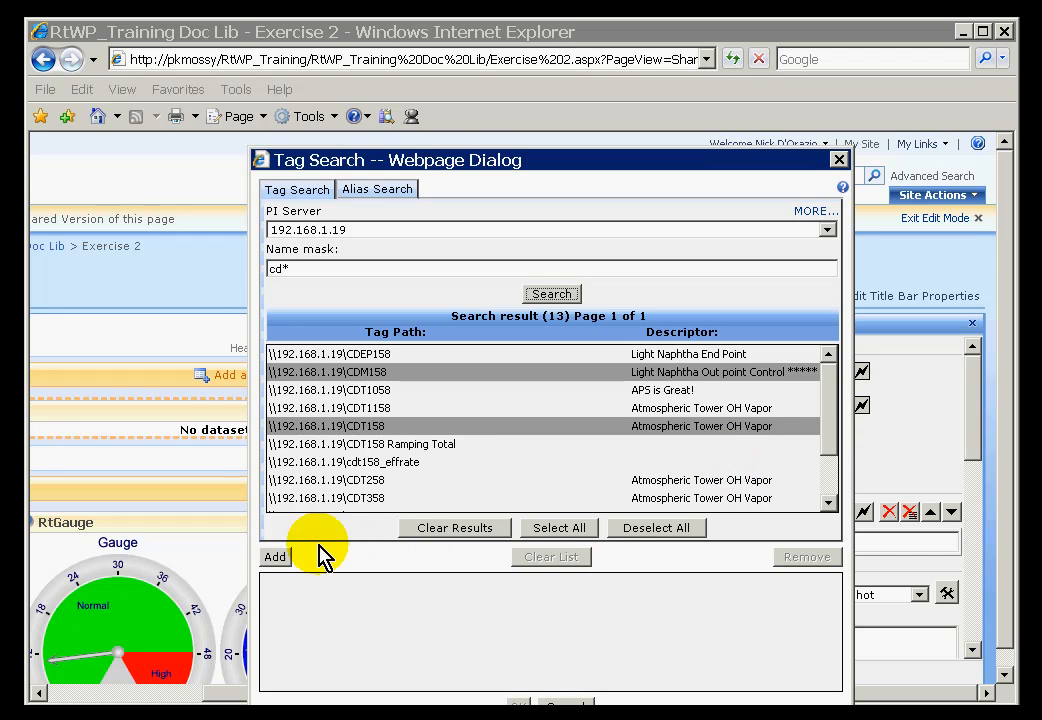
click(273, 558)
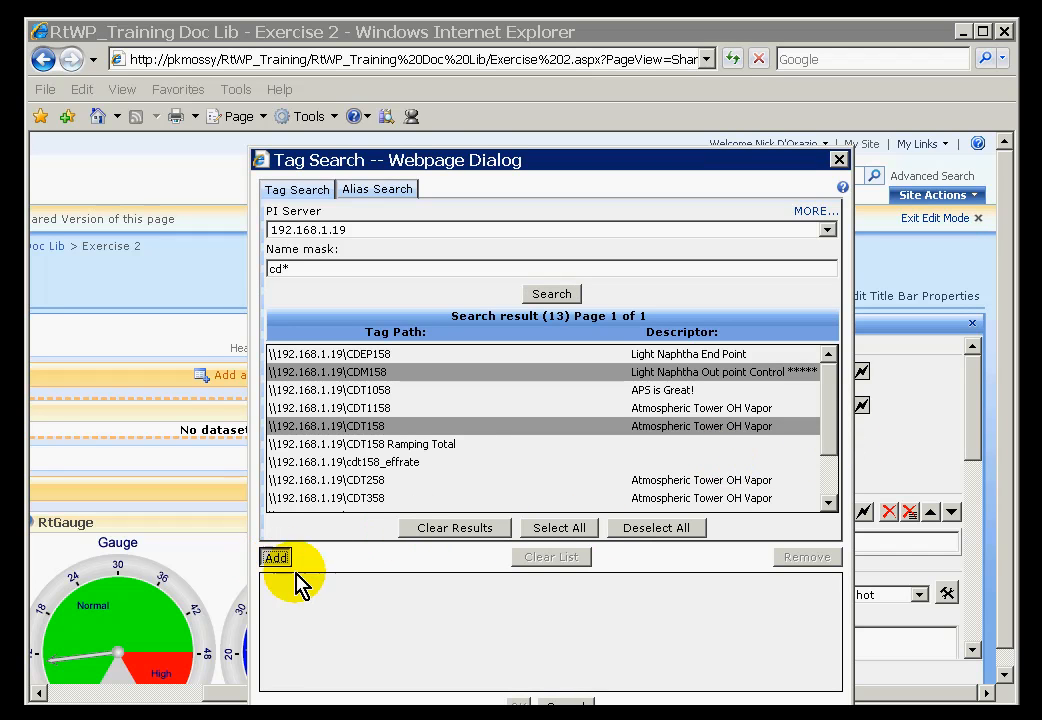
click(513, 702)
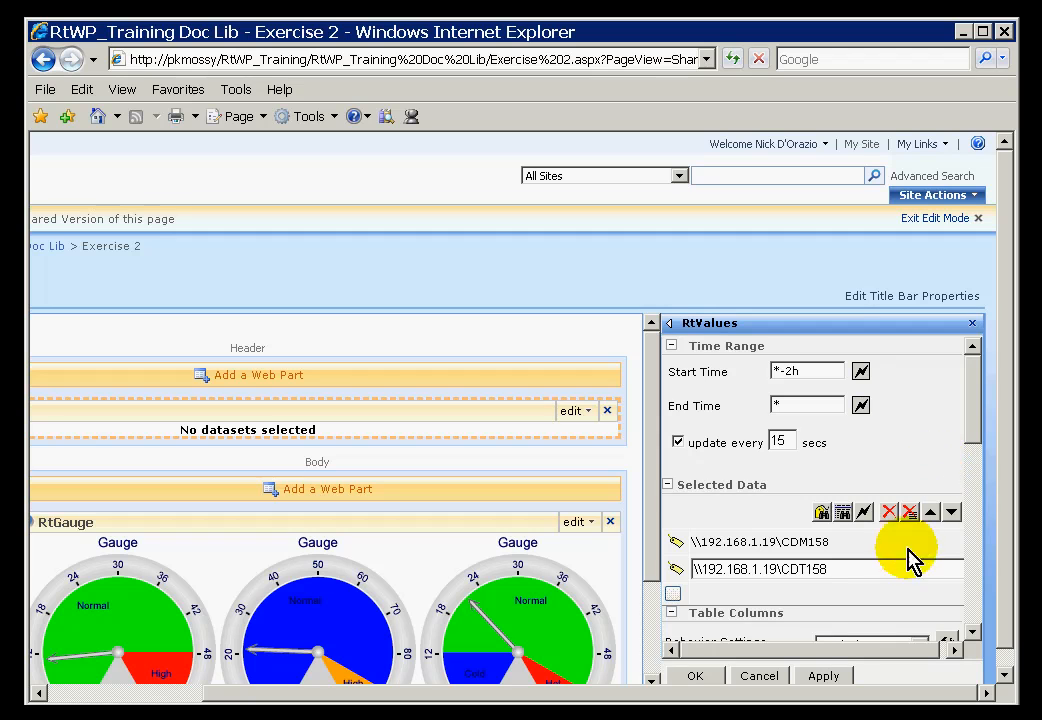
- Search for tags matching sin* and add SINUSOID and SINUSOIDU to the RtValues selected data
drag(977, 418, 977, 437)
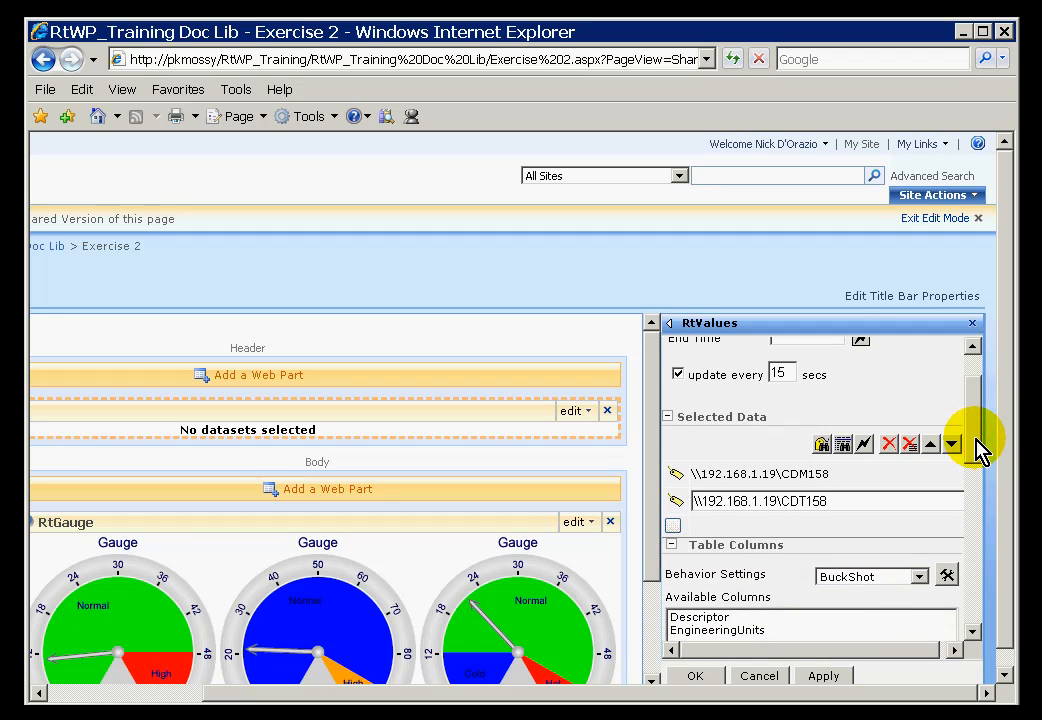
click(821, 439)
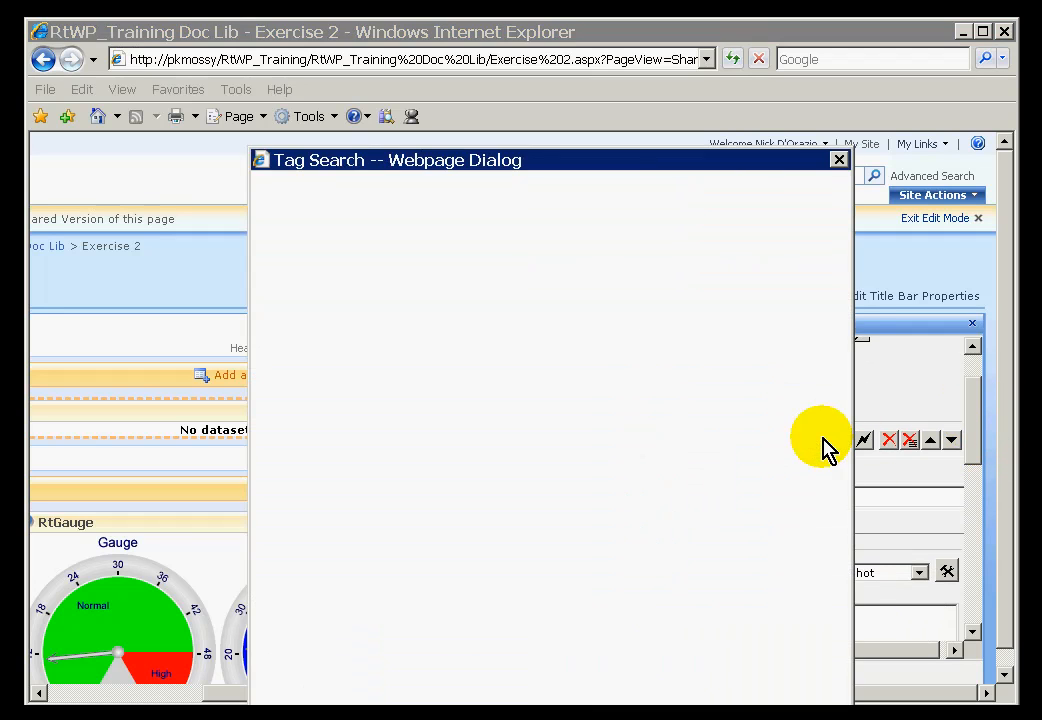
drag(556, 145, 536, 52)
click(284, 172)
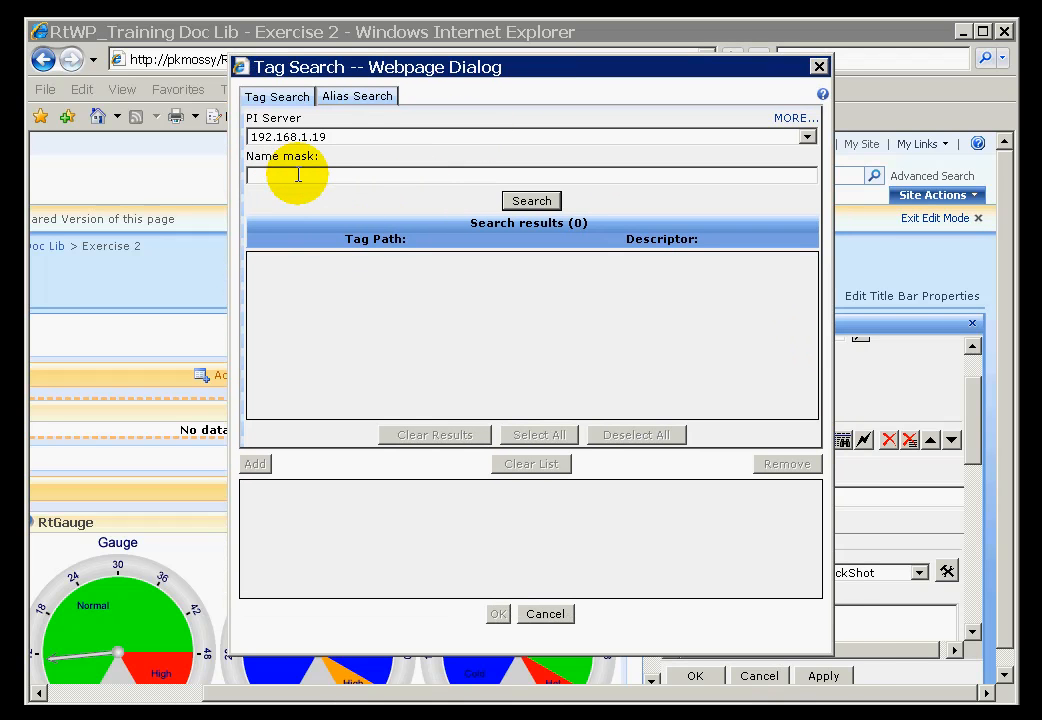
click(295, 189)
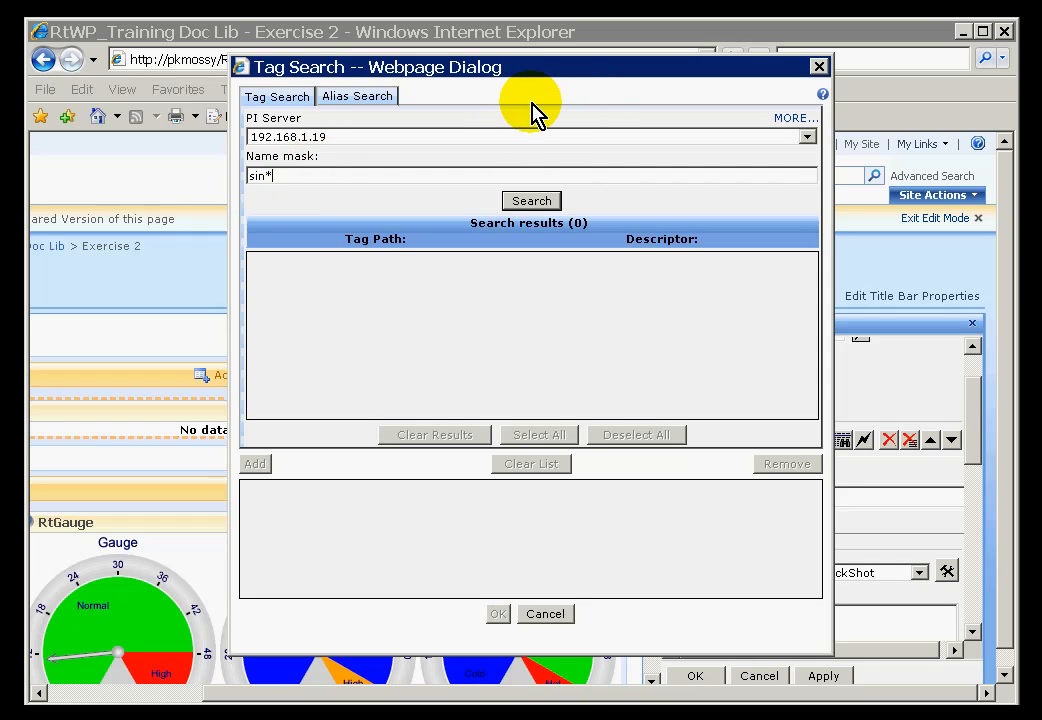
click(522, 202)
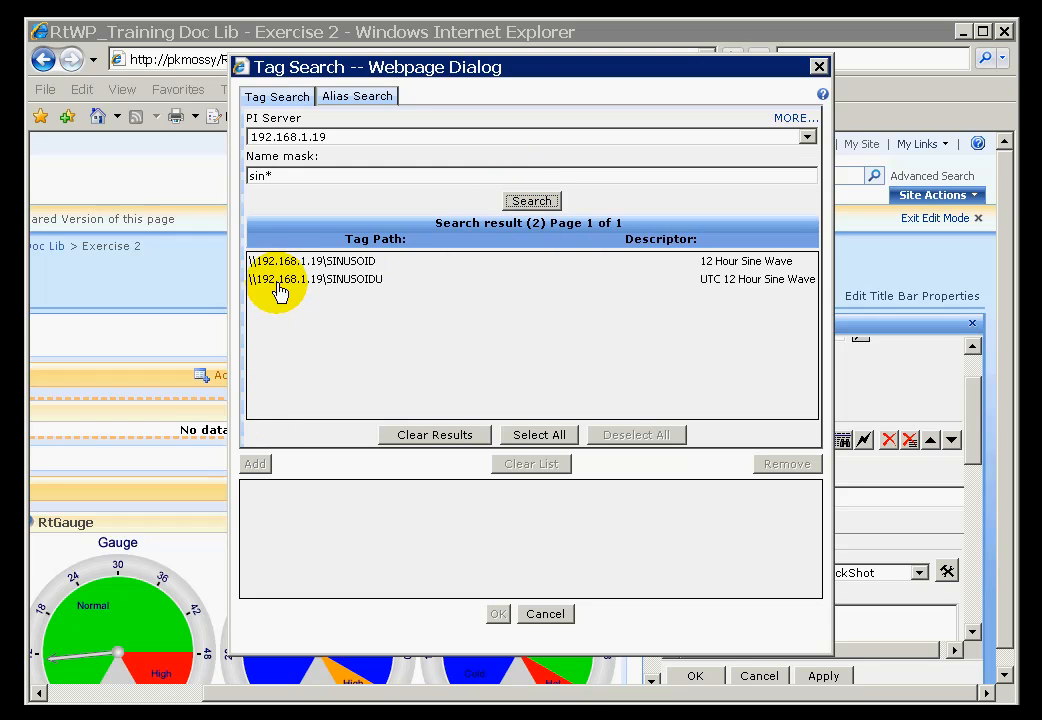
drag(277, 291, 279, 267)
click(255, 464)
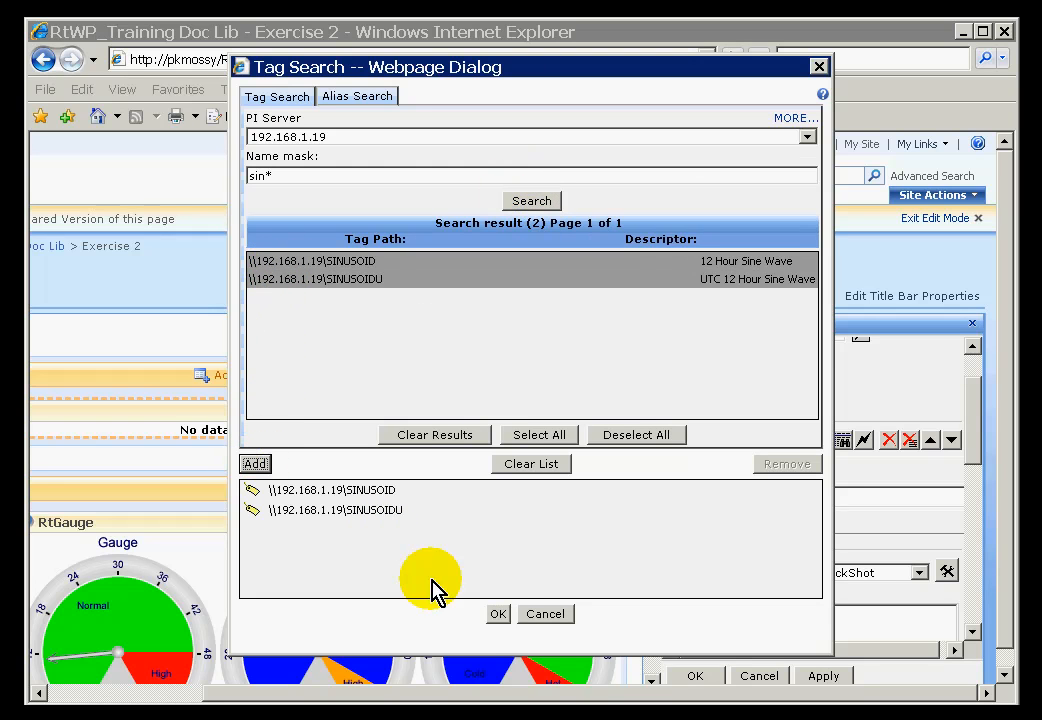
click(500, 614)
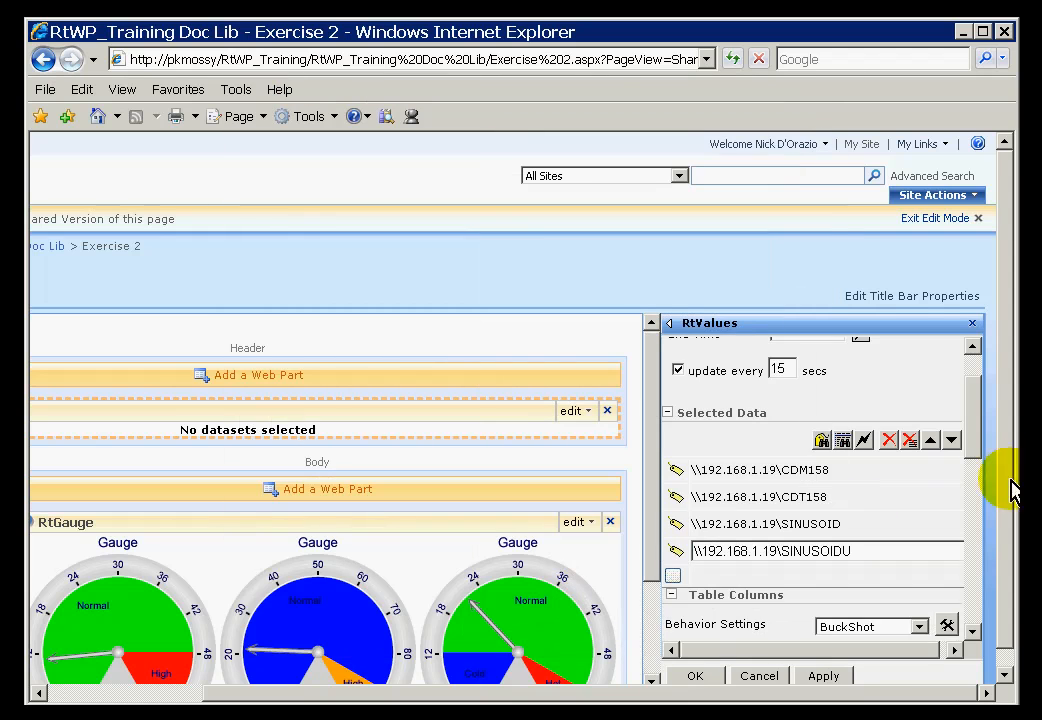
- Examine the RtValues settings for table columns, update interval, rows to display, filter values and summary parameters
drag(978, 440, 977, 463)
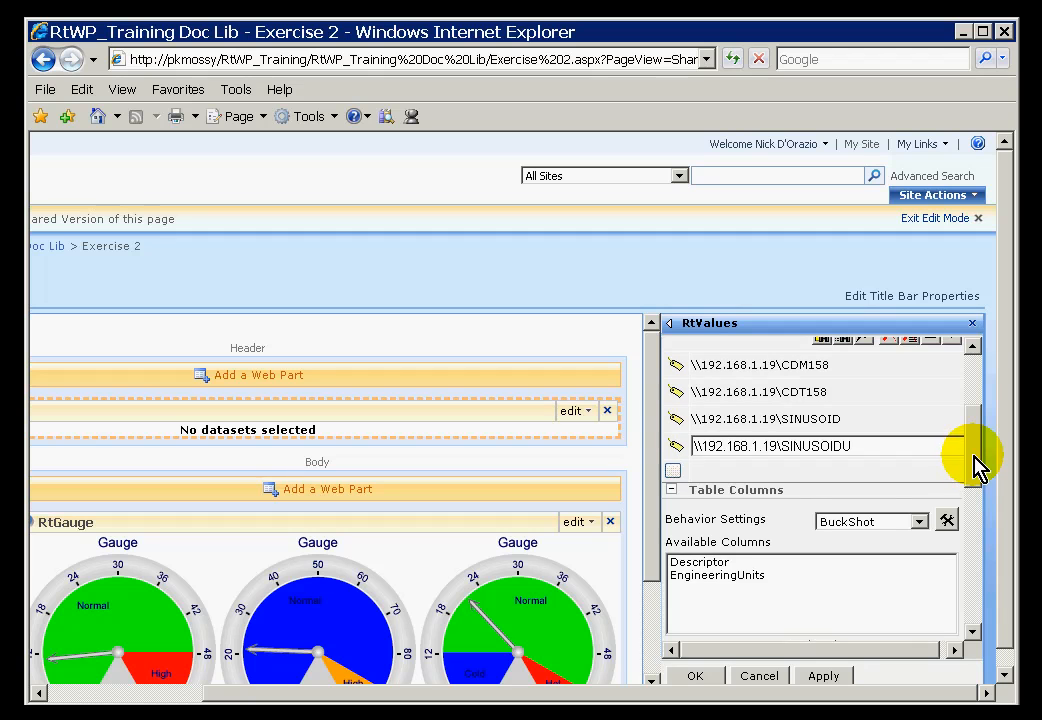
click(735, 562)
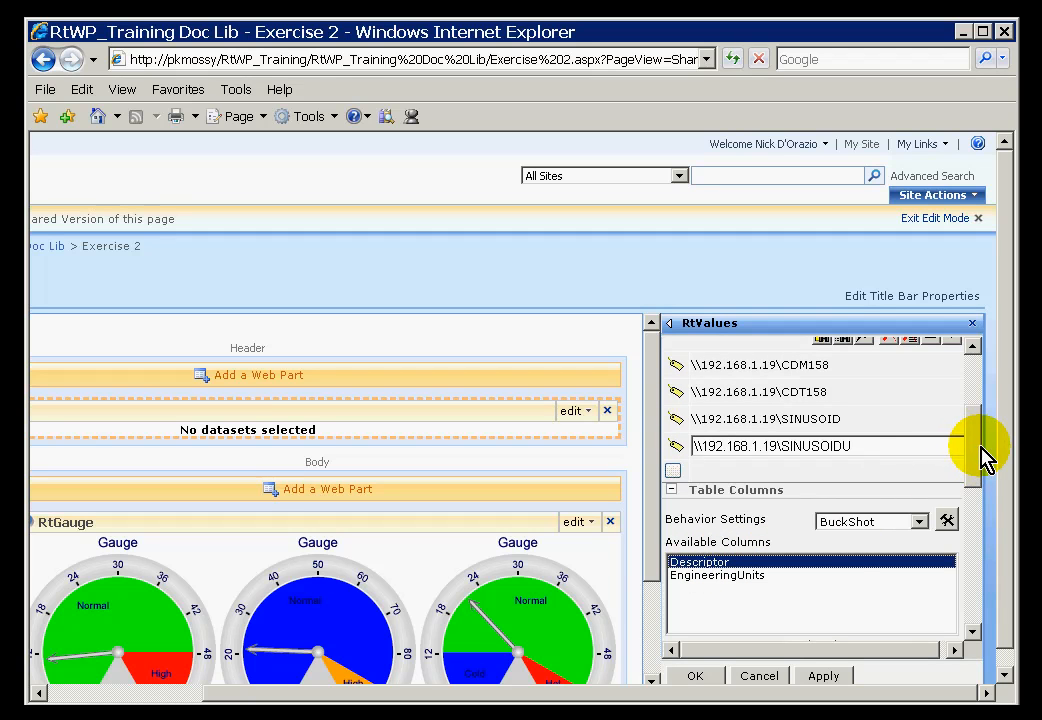
drag(978, 455, 990, 410)
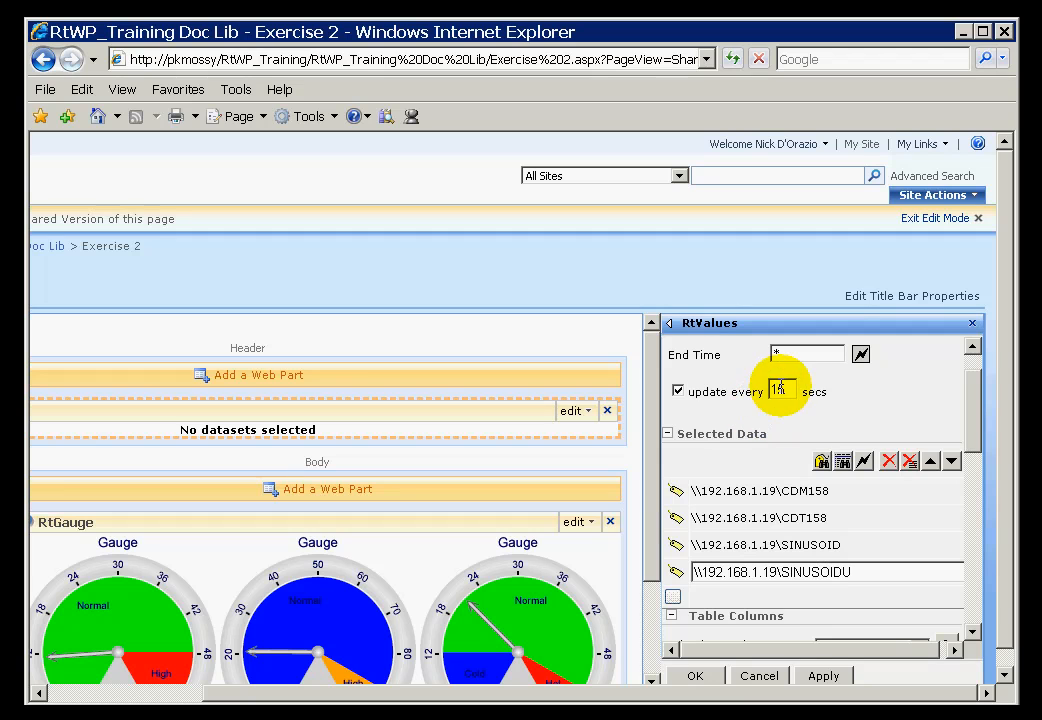
double_click(780, 390)
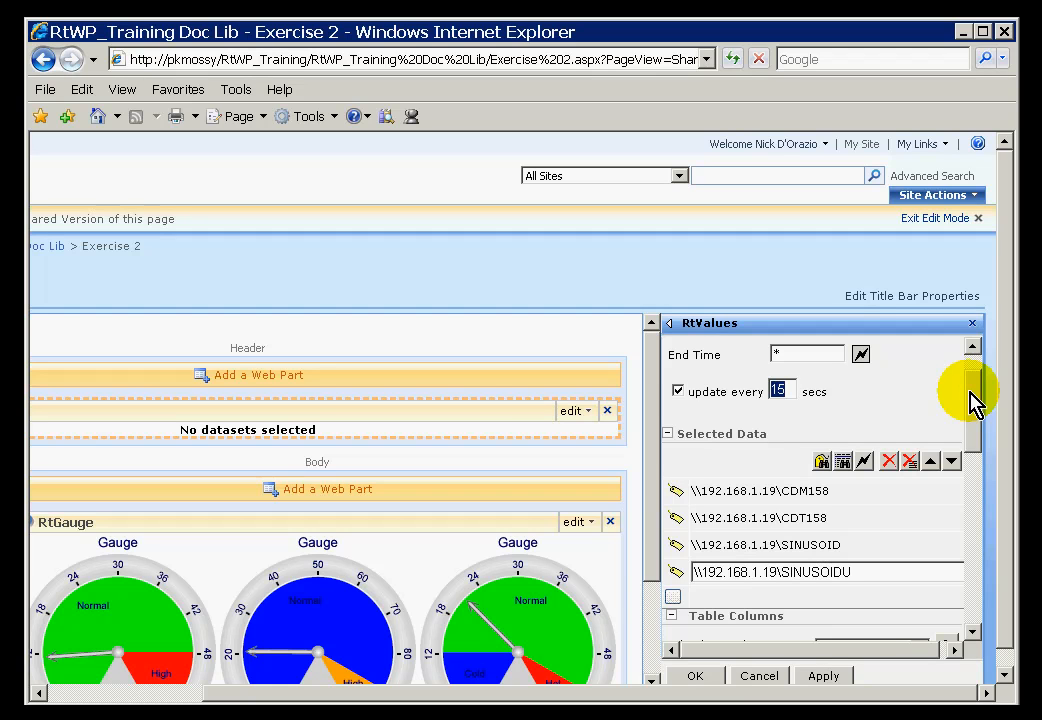
scroll(972, 405, down, 1)
scroll(972, 405, down, 1)
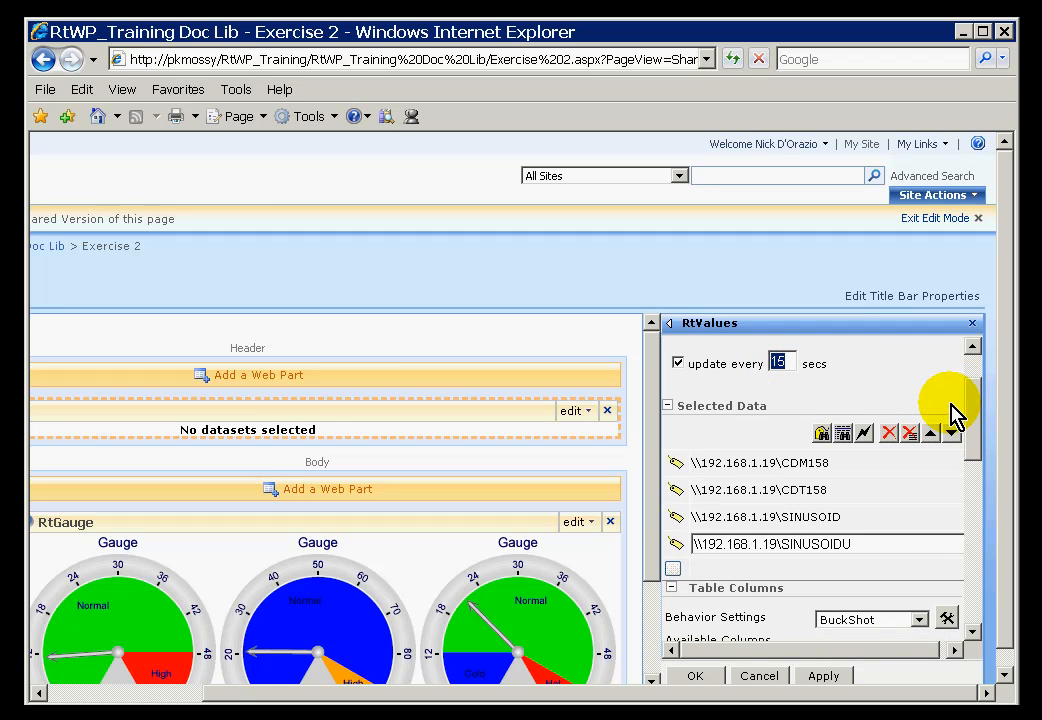
drag(970, 410, 968, 570)
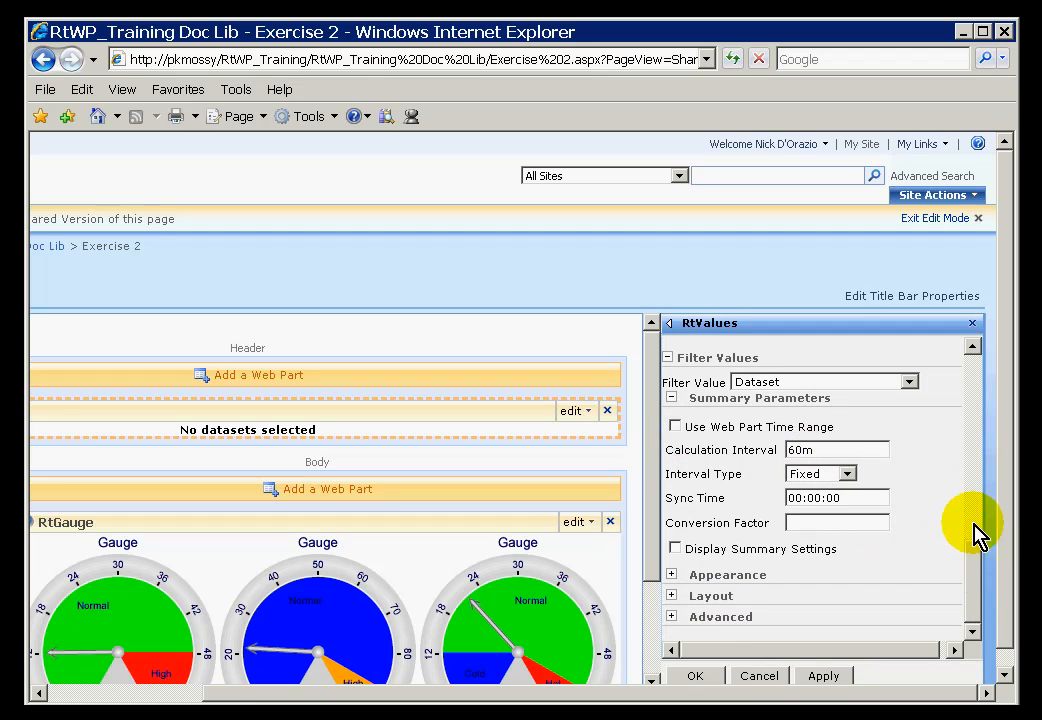
click(972, 383)
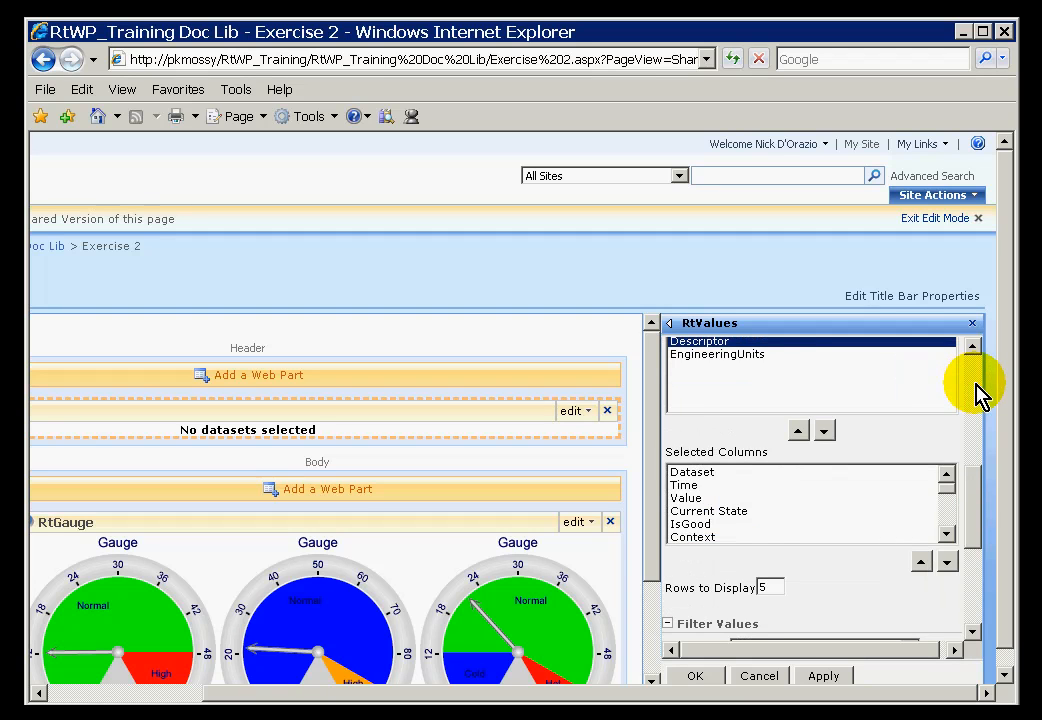
mouse_move(977, 500)
mouse_down()
mouse_move(977, 483)
mouse_move(977, 500)
mouse_move(977, 489)
mouse_move(958, 490)
mouse_up()
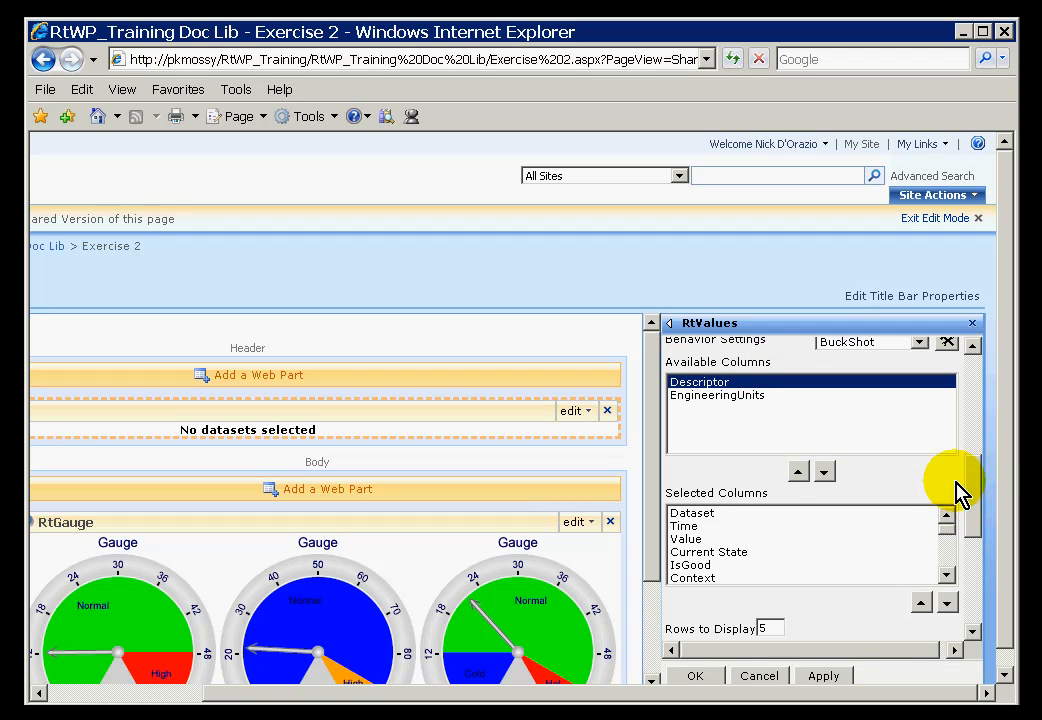
- Set the behavior settings of the RtValues table columns to RtWP_Webinar_Tab
click(967, 346)
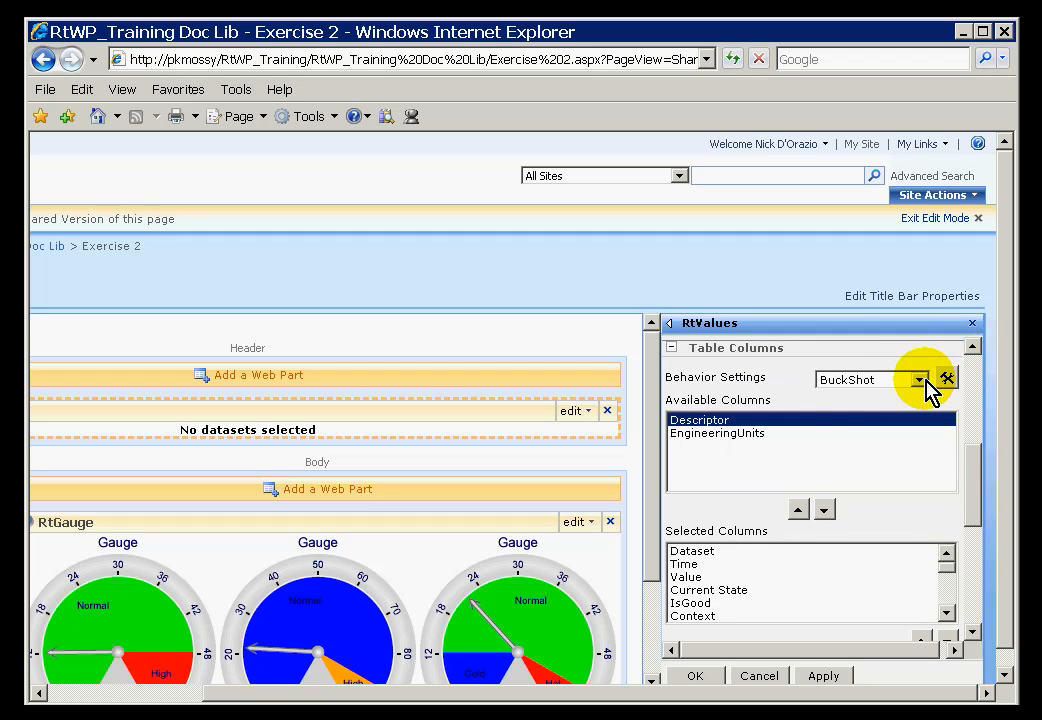
click(918, 382)
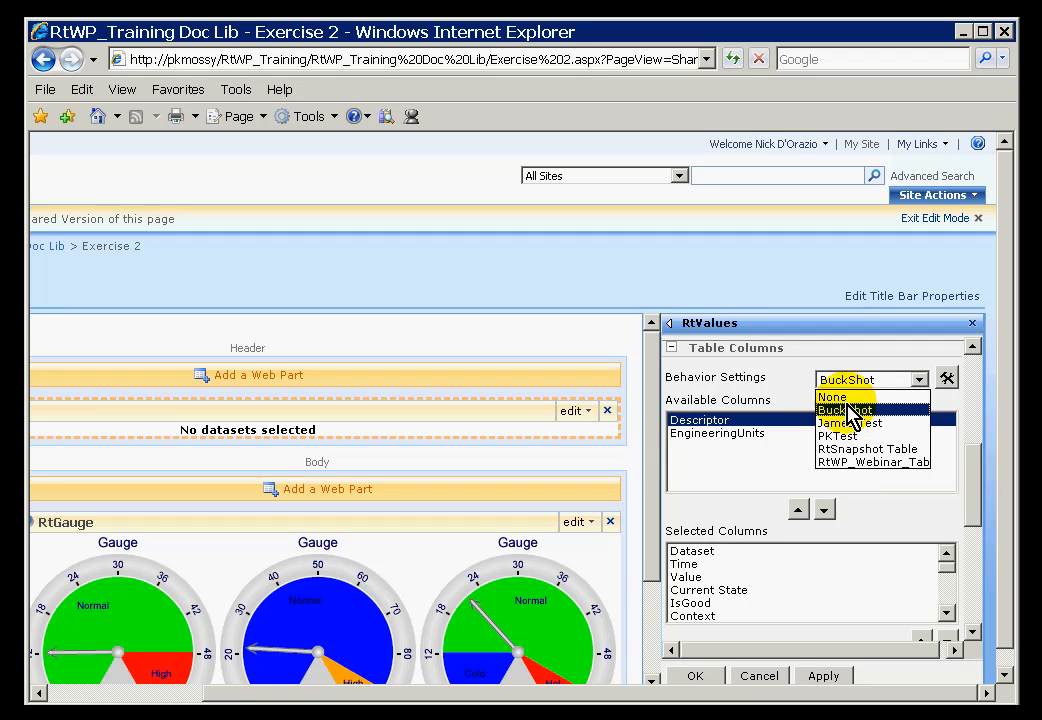
click(866, 462)
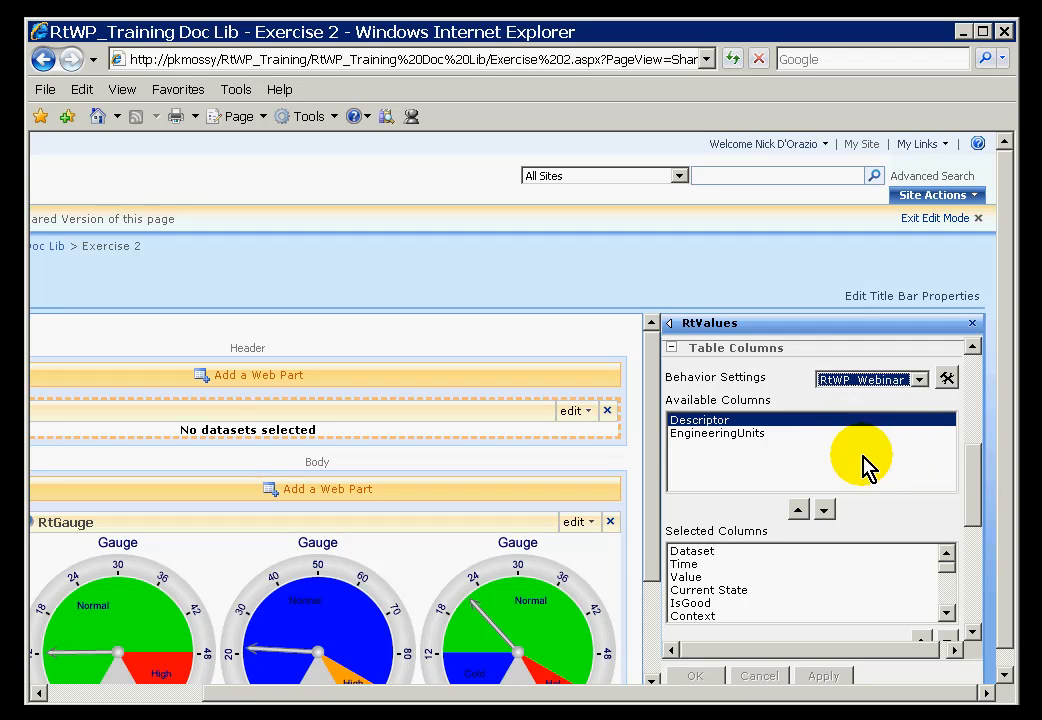
- Set the behavior settings of the RtValues table columns to RtSnapshot Table and save the web part settings
click(918, 381)
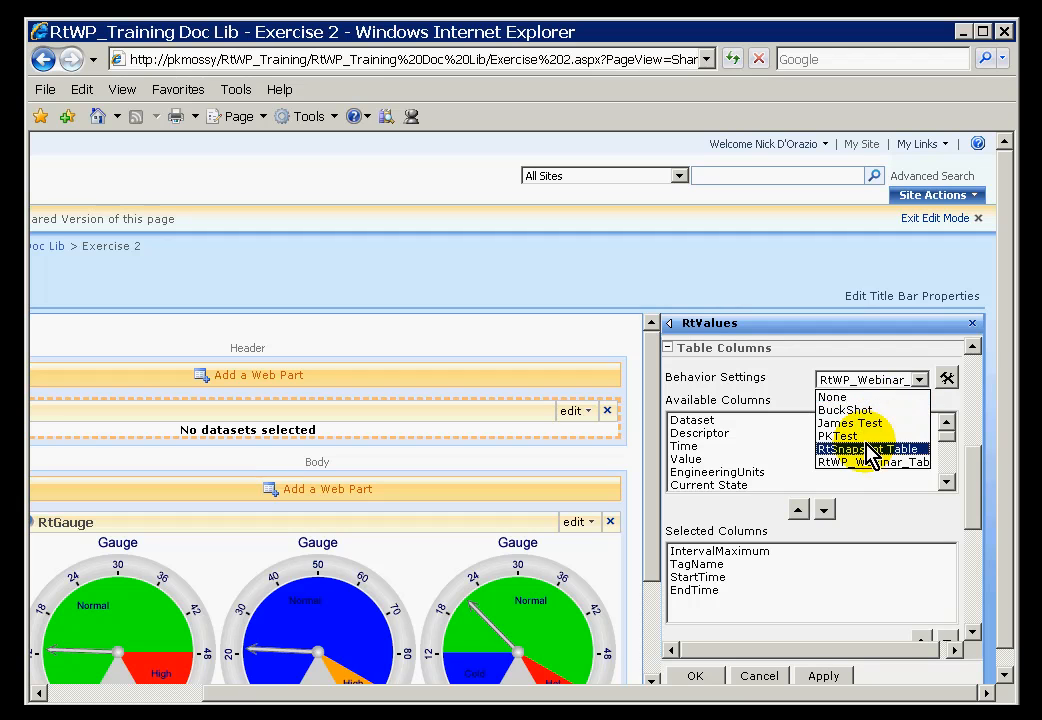
click(866, 449)
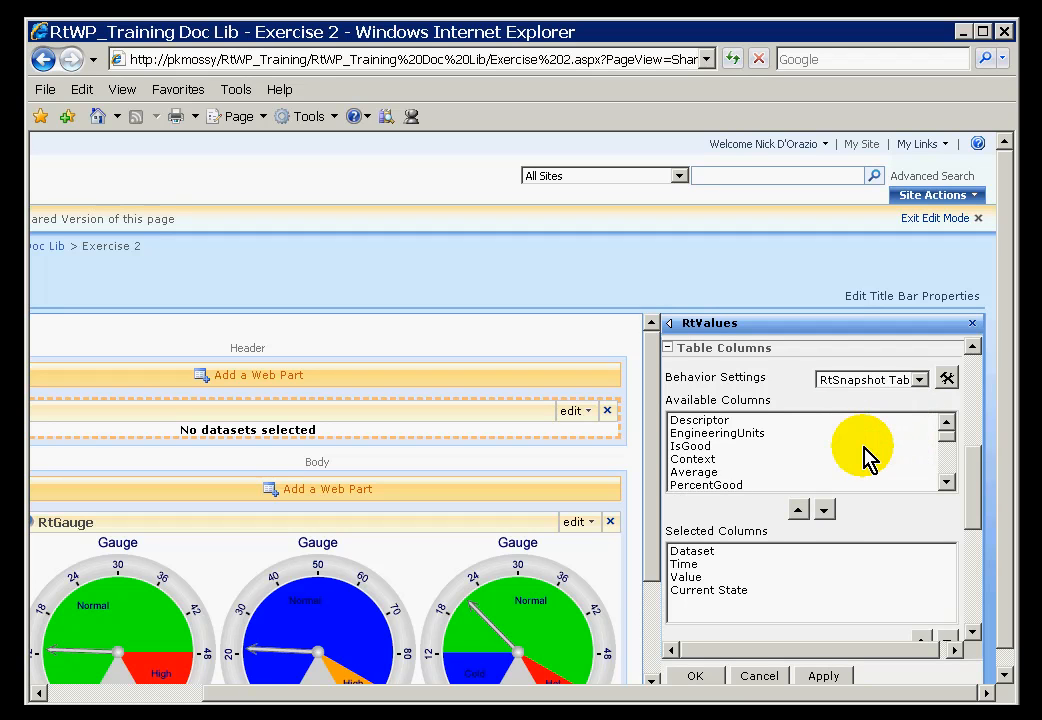
click(712, 566)
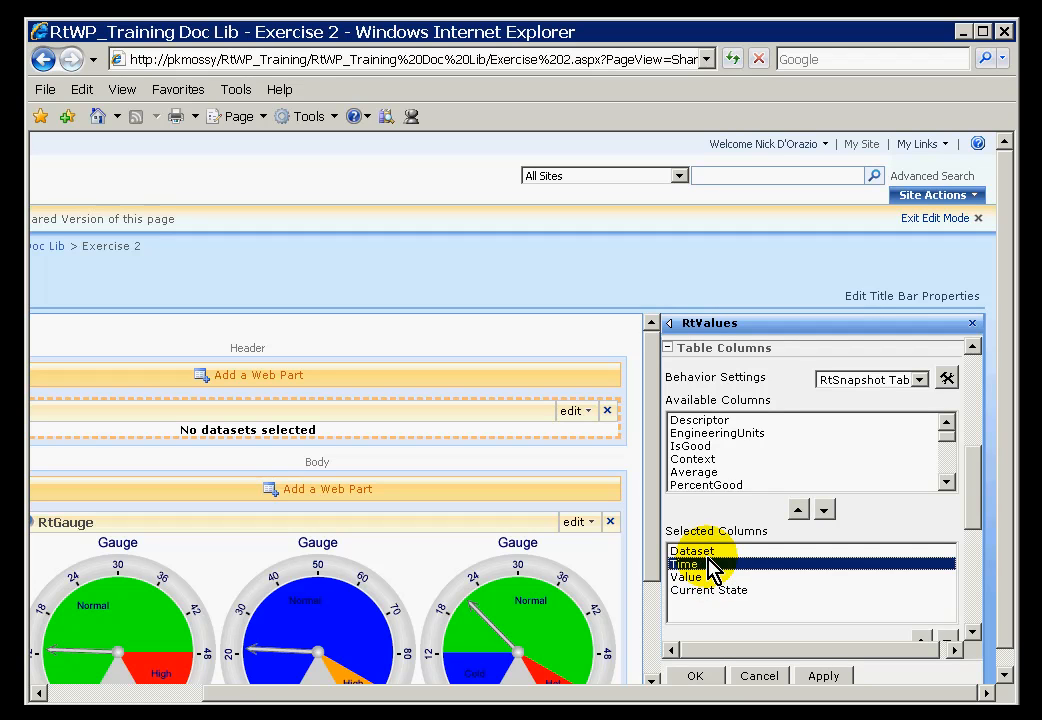
click(709, 588)
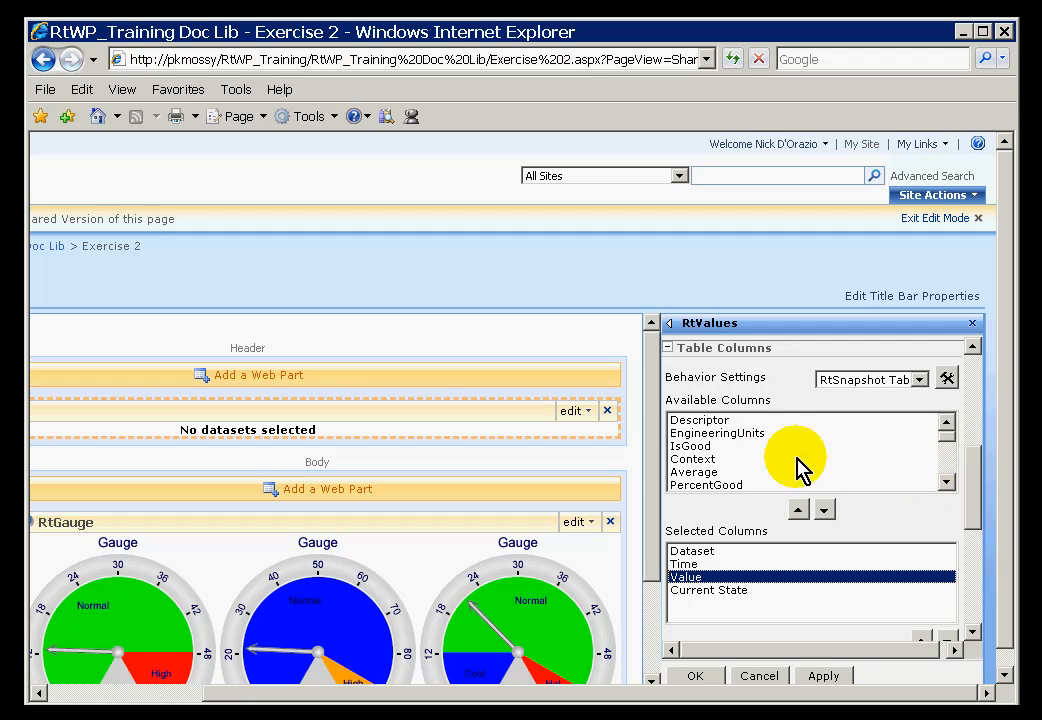
click(735, 486)
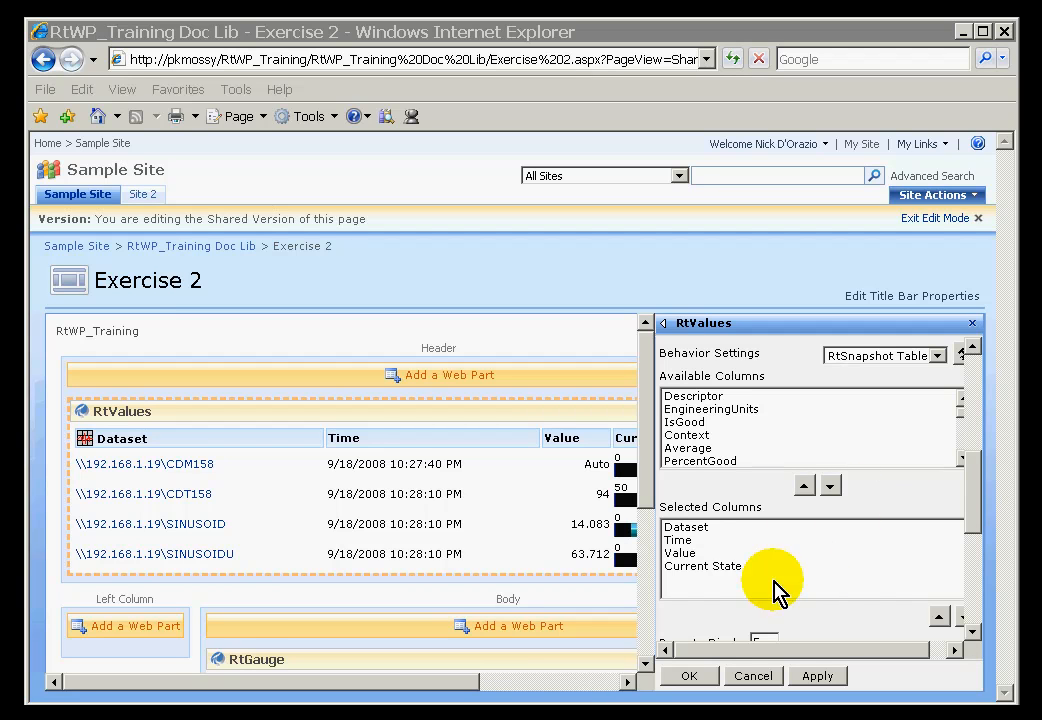
scroll(977, 507, down, 2)
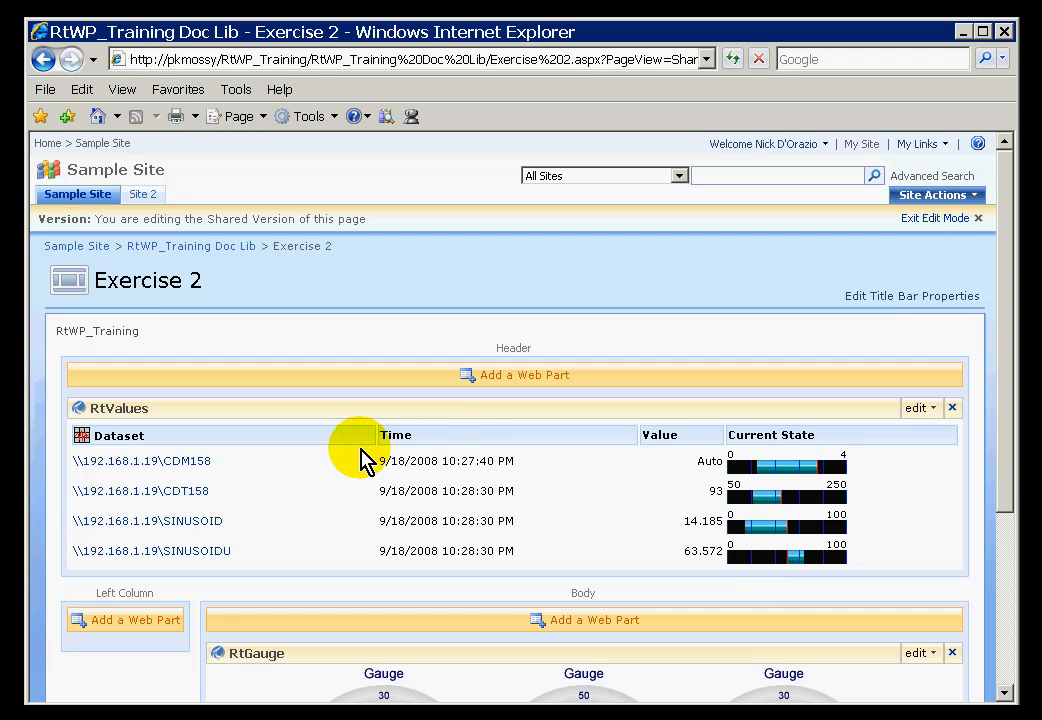
- View the ad hoc trend of CDT158 from the RtValues table and look at the preceding two-hour period
click(117, 495)
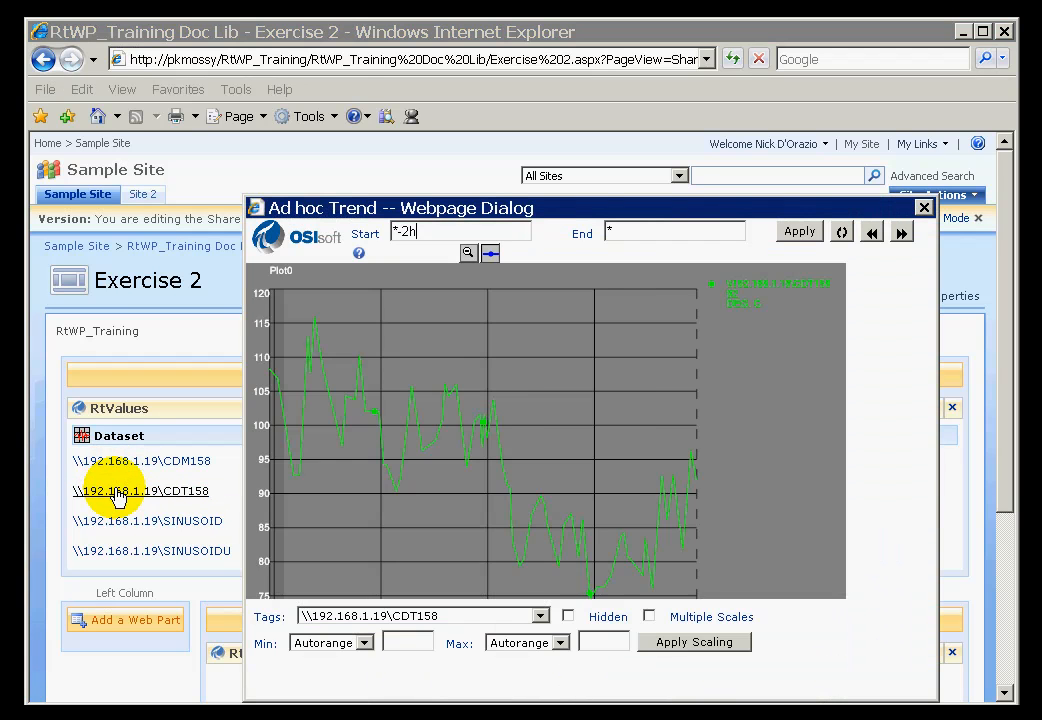
click(874, 238)
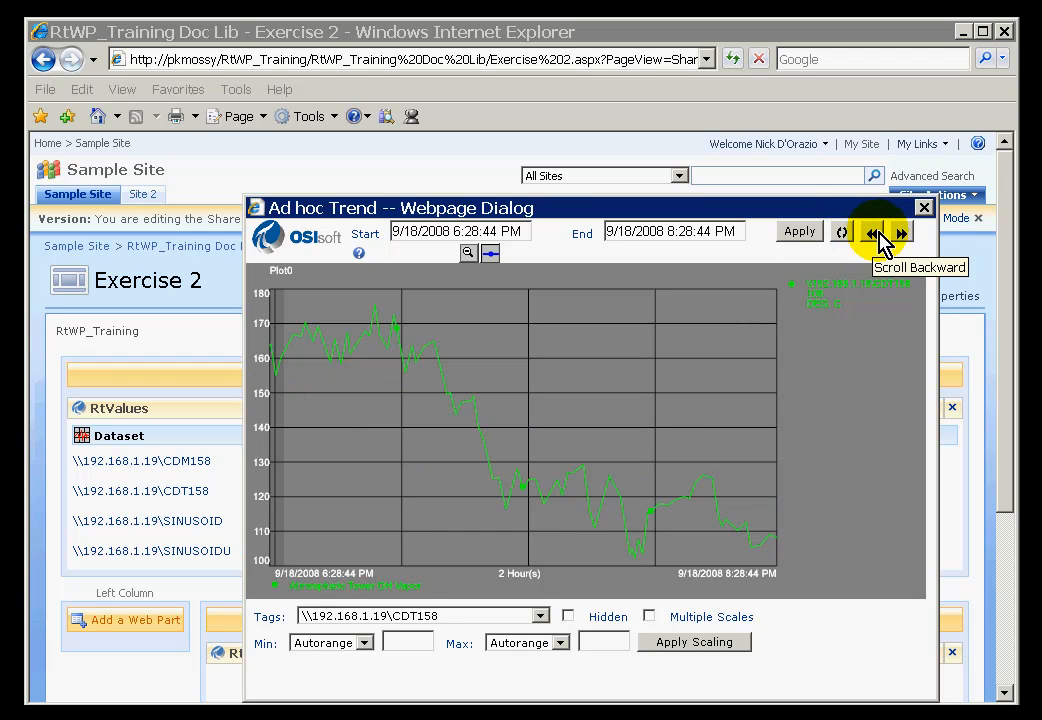
click(925, 210)
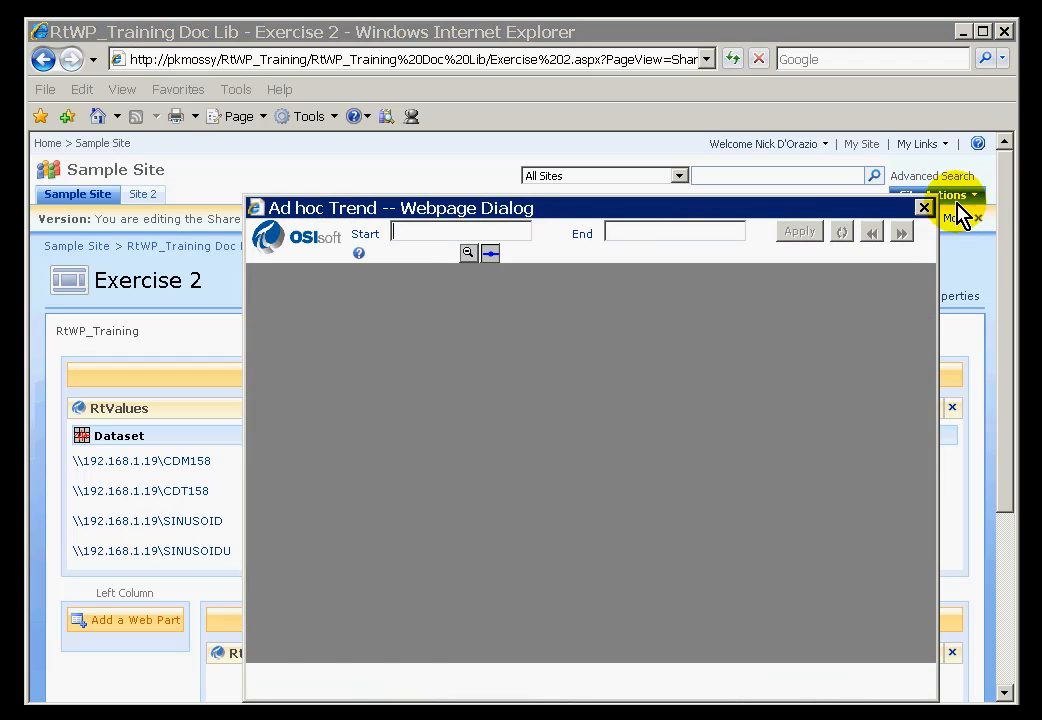
click(927, 207)
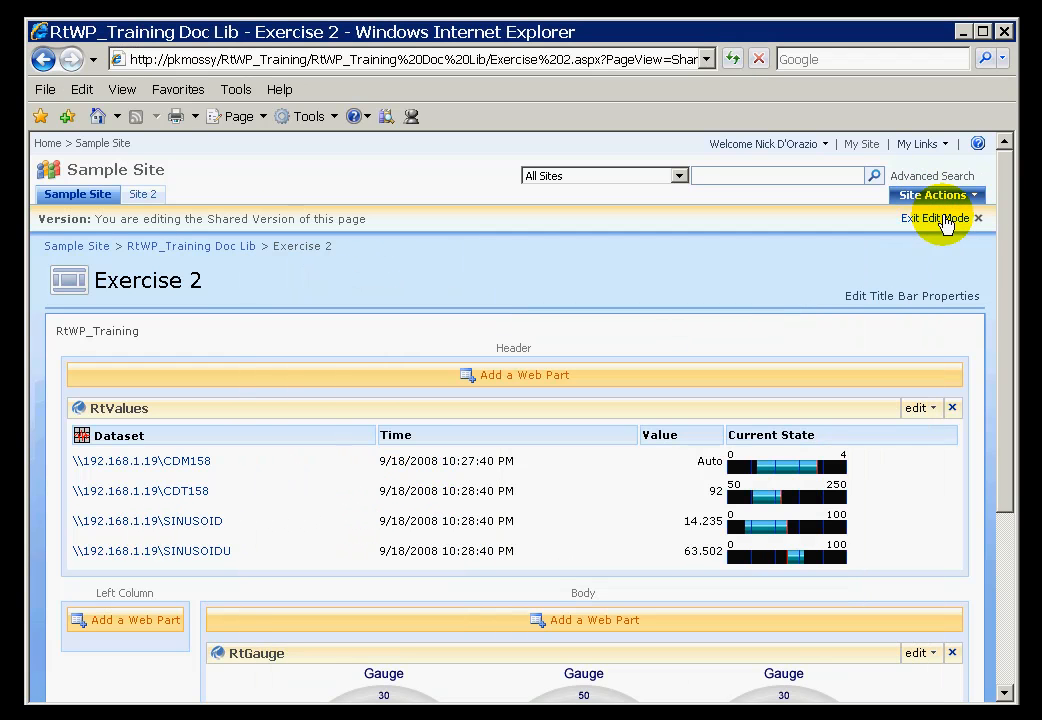
- Exit page edit mode and view an ad hoc trend of all tags in the RtValues web part
click(943, 220)
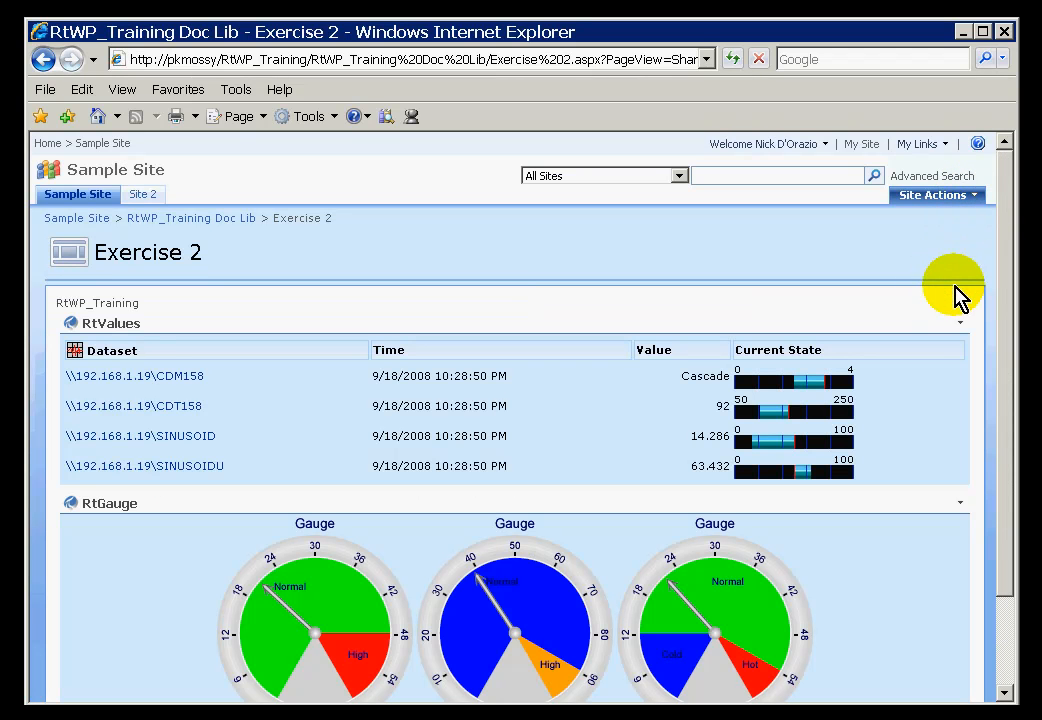
click(960, 322)
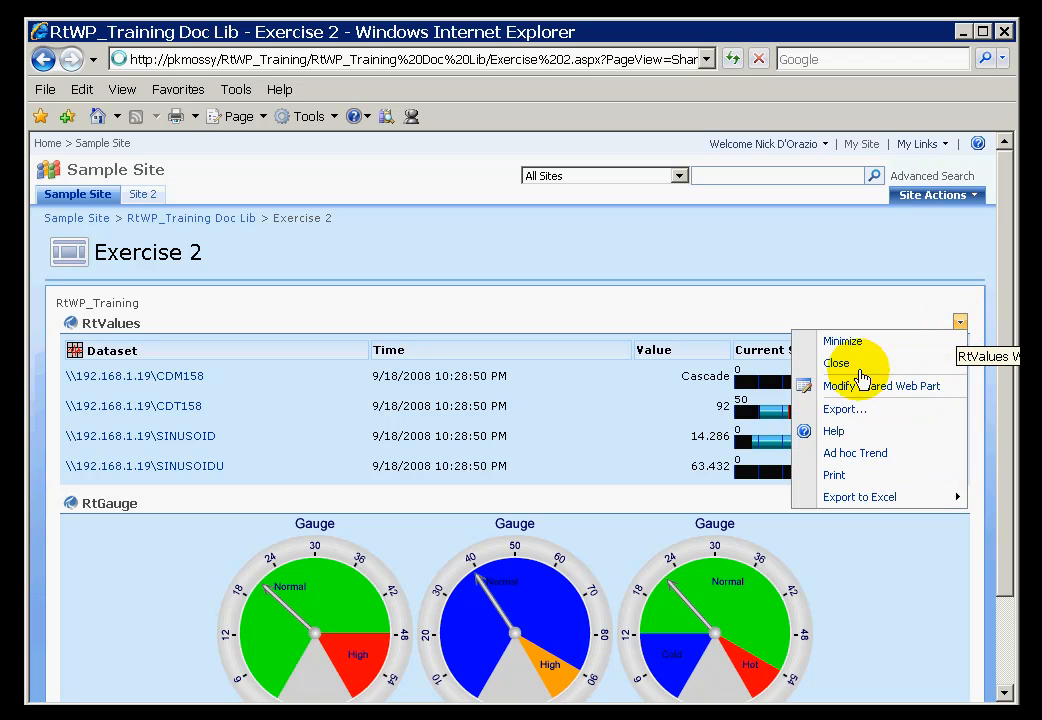
click(854, 455)
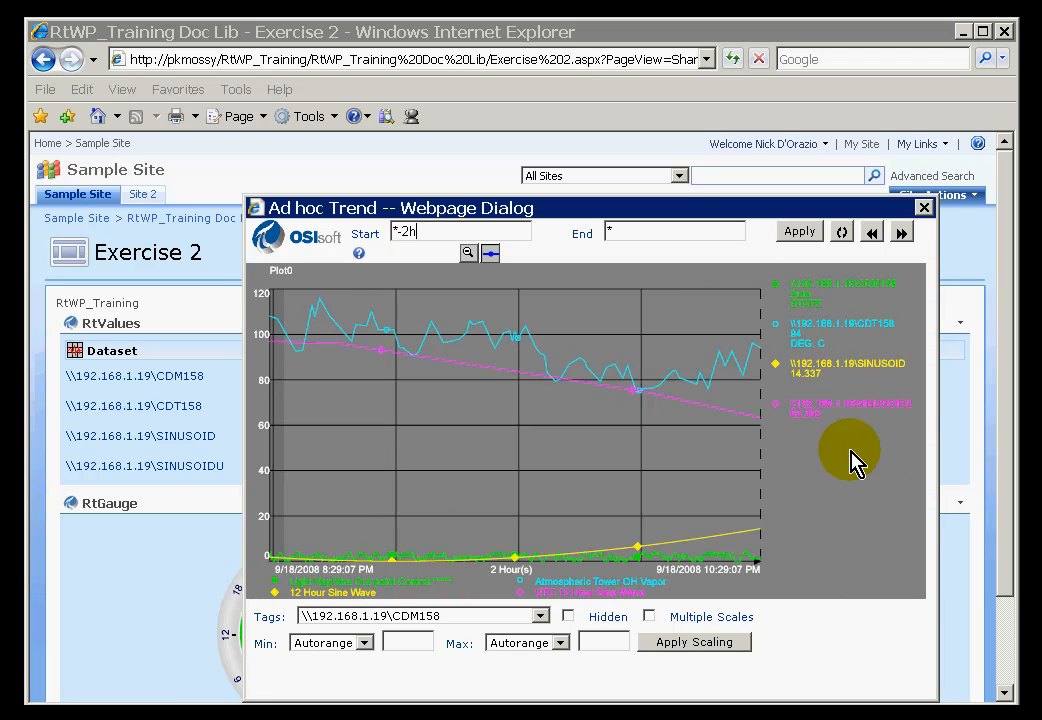
click(924, 210)
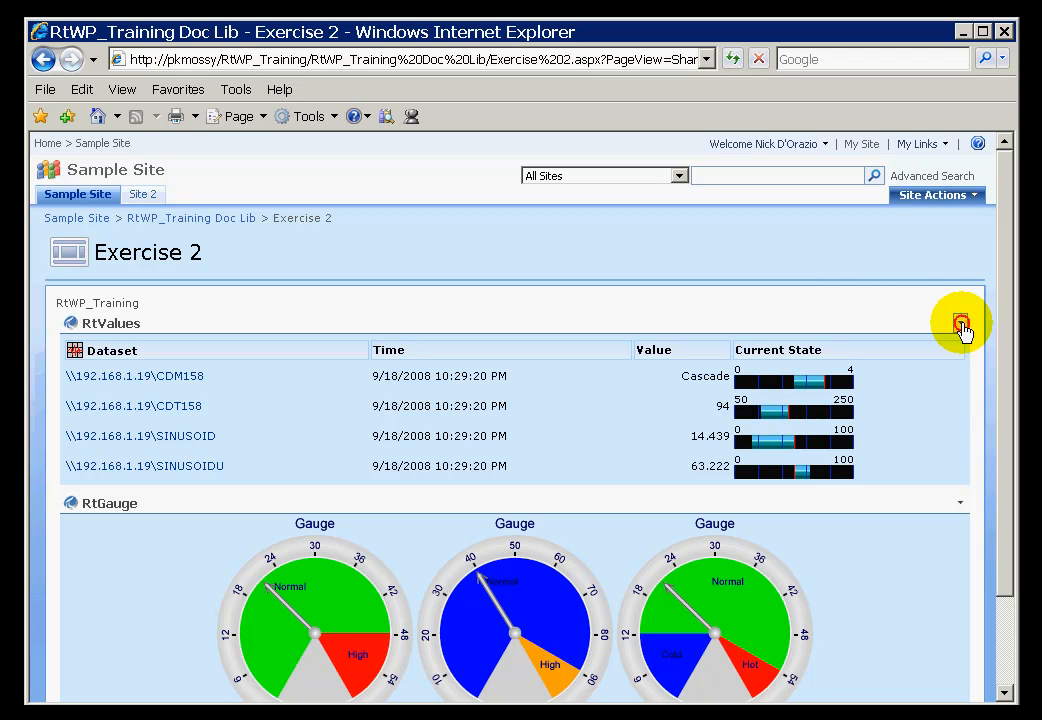
- Reopen the RtValues web part properties and add Average to the selected table columns
click(961, 325)
click(865, 392)
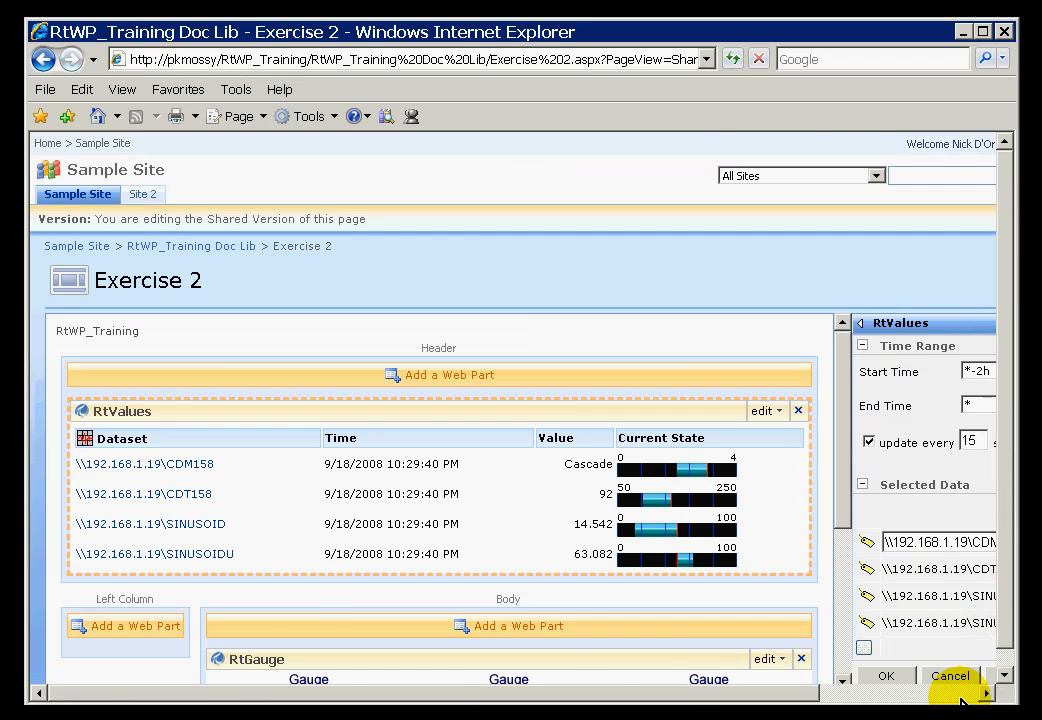
click(959, 693)
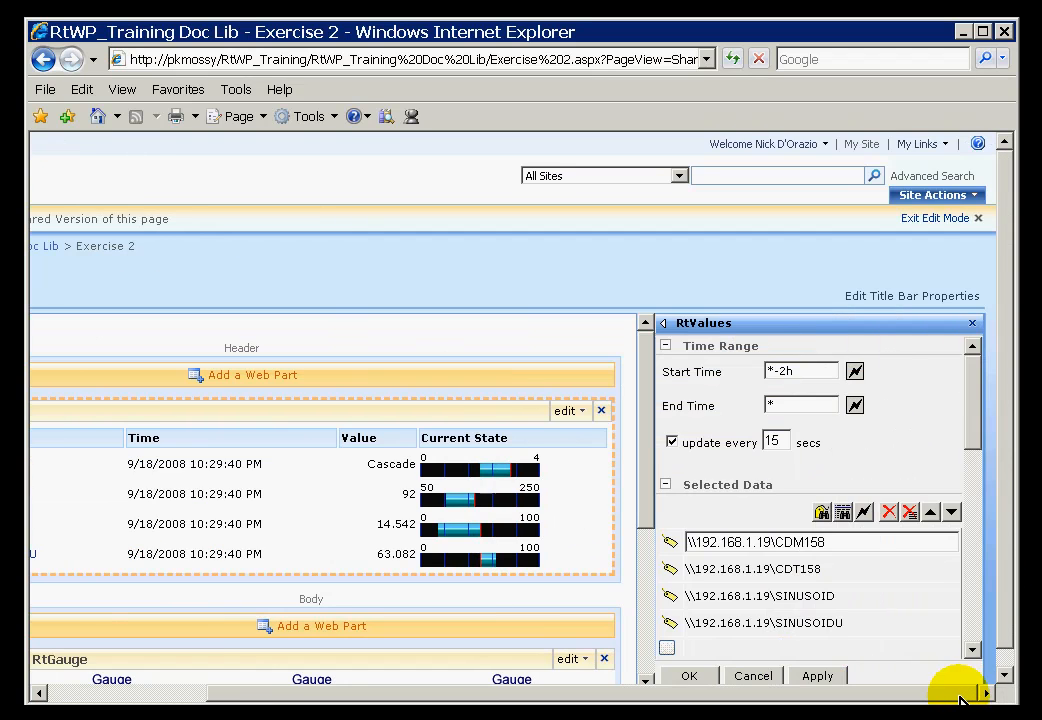
click(967, 598)
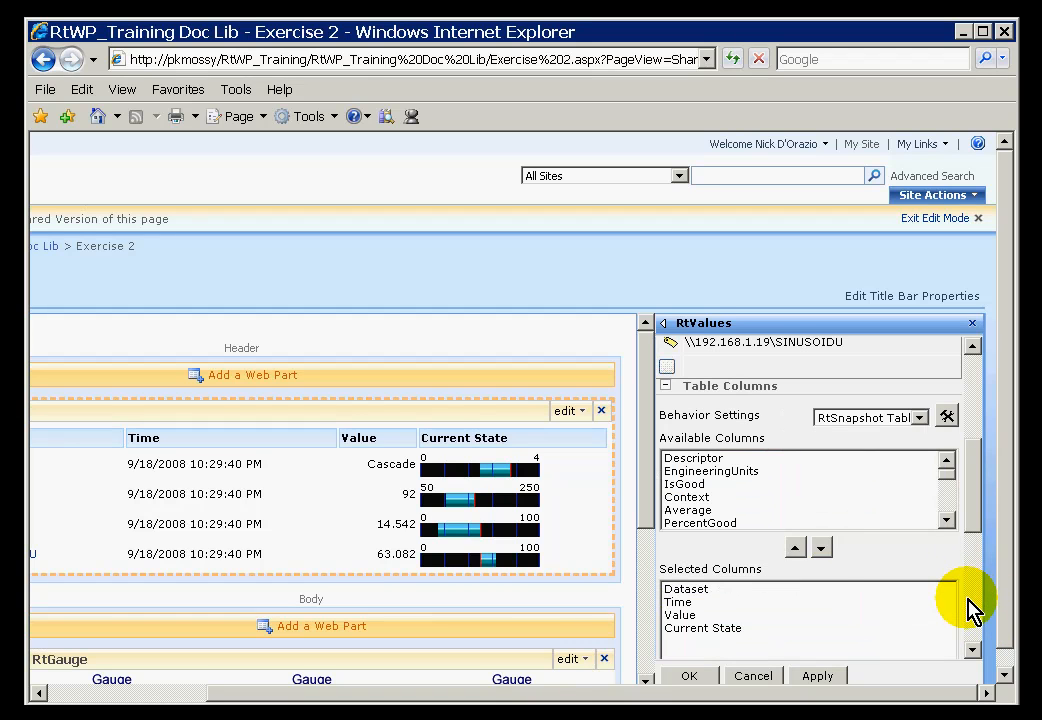
click(695, 512)
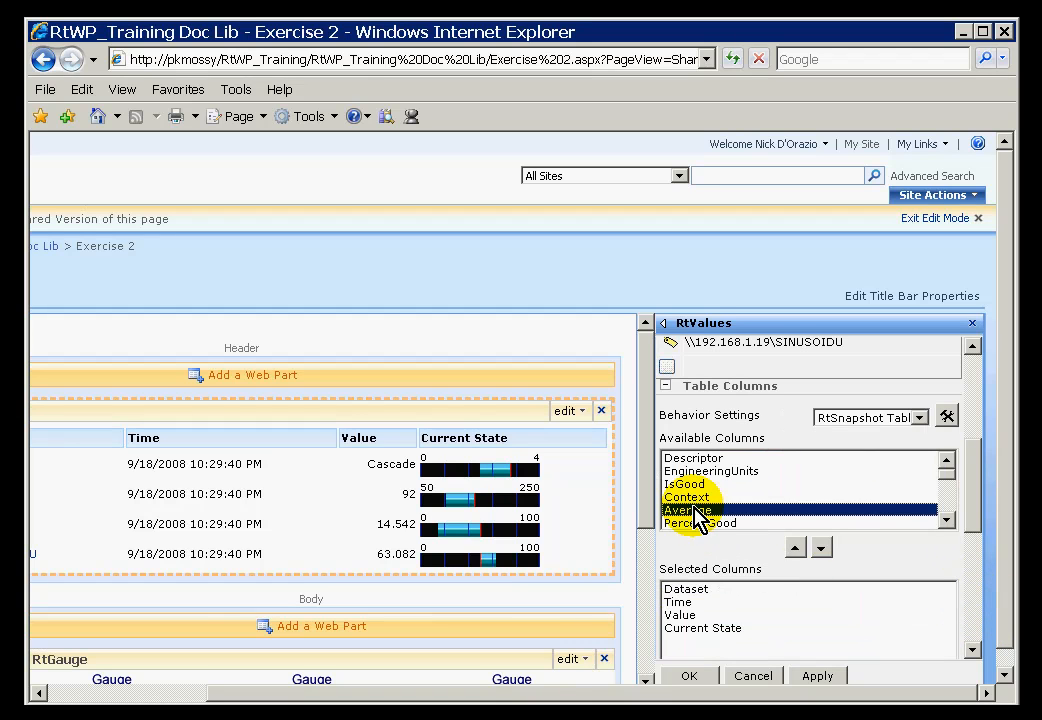
click(823, 548)
- Move the Dataset column down two places in the selected columns and return it to first place
drag(981, 523, 975, 548)
scroll(976, 550, down, 1)
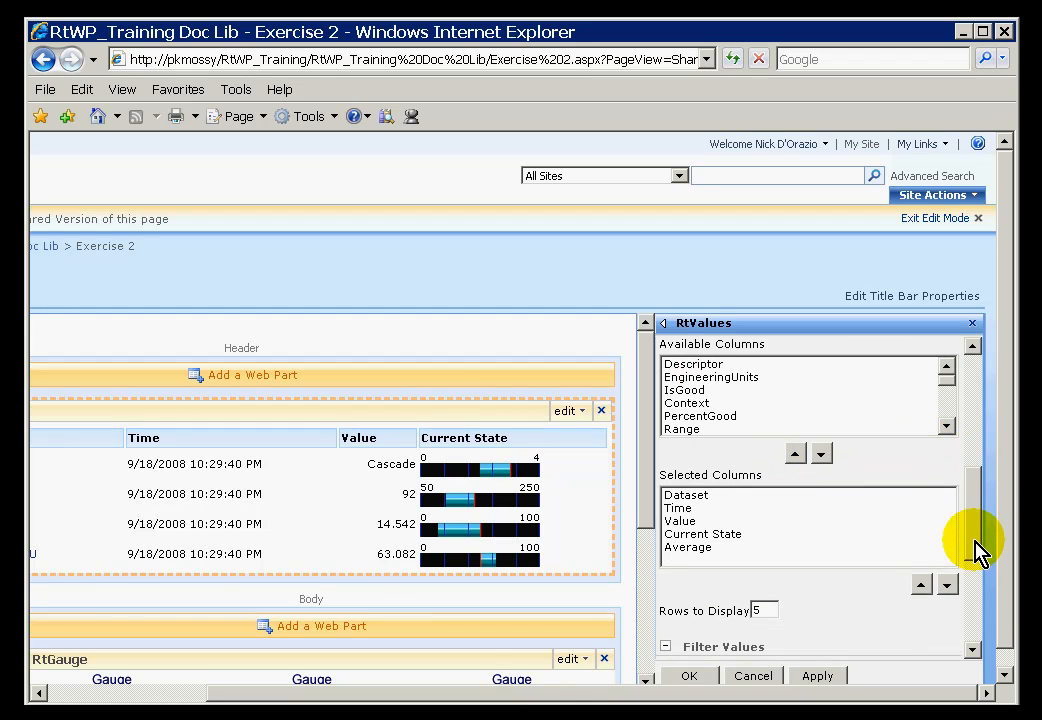
click(686, 494)
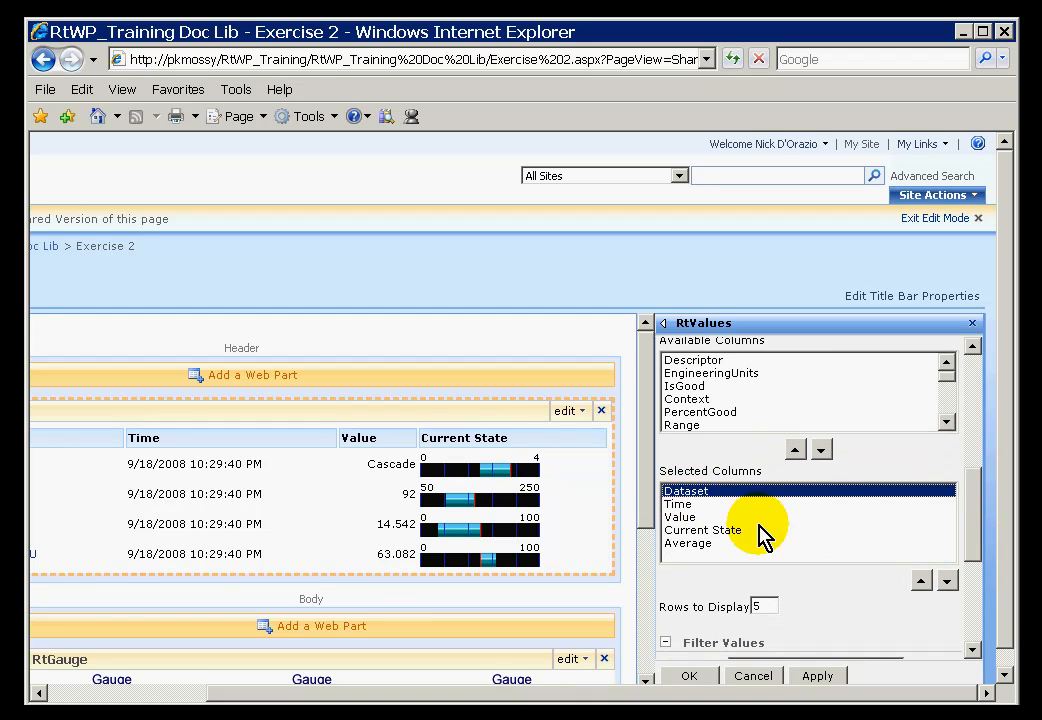
click(946, 581)
click(945, 581)
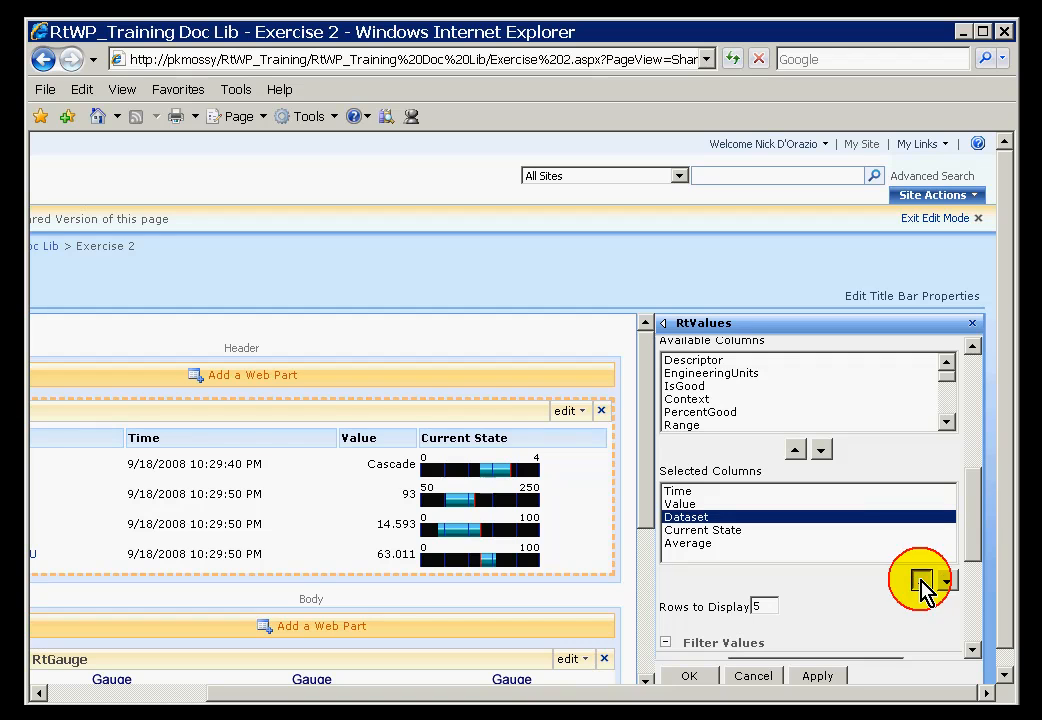
click(918, 581)
click(918, 581)
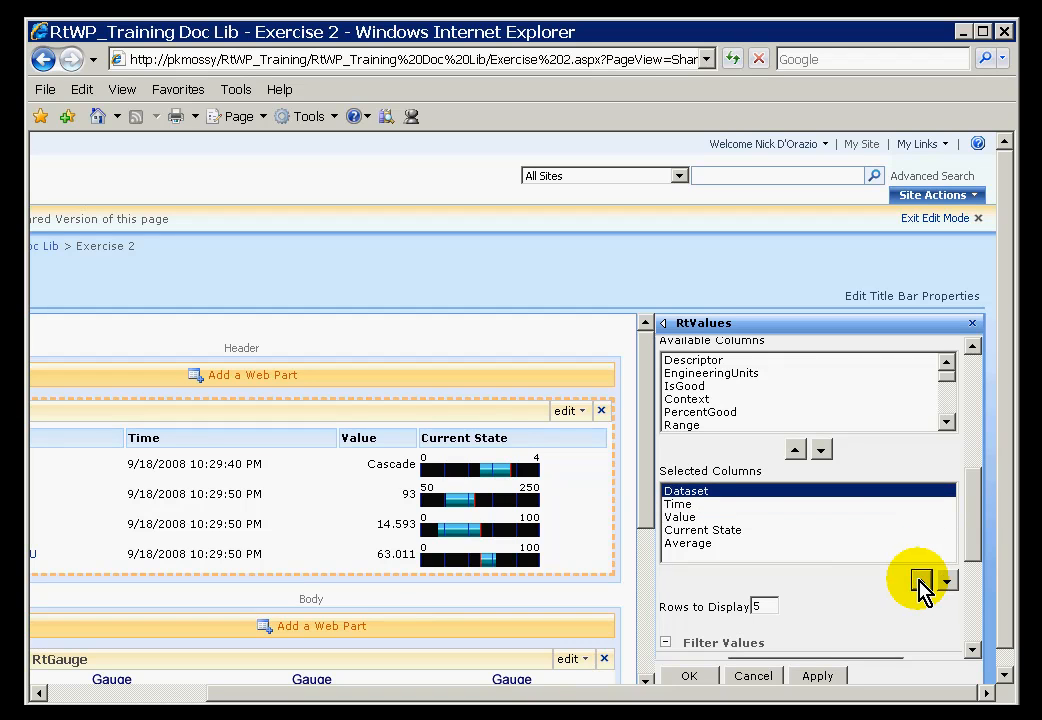
- Move the Average column up two places in the selected columns so it sits between Time and Value
click(681, 504)
click(679, 517)
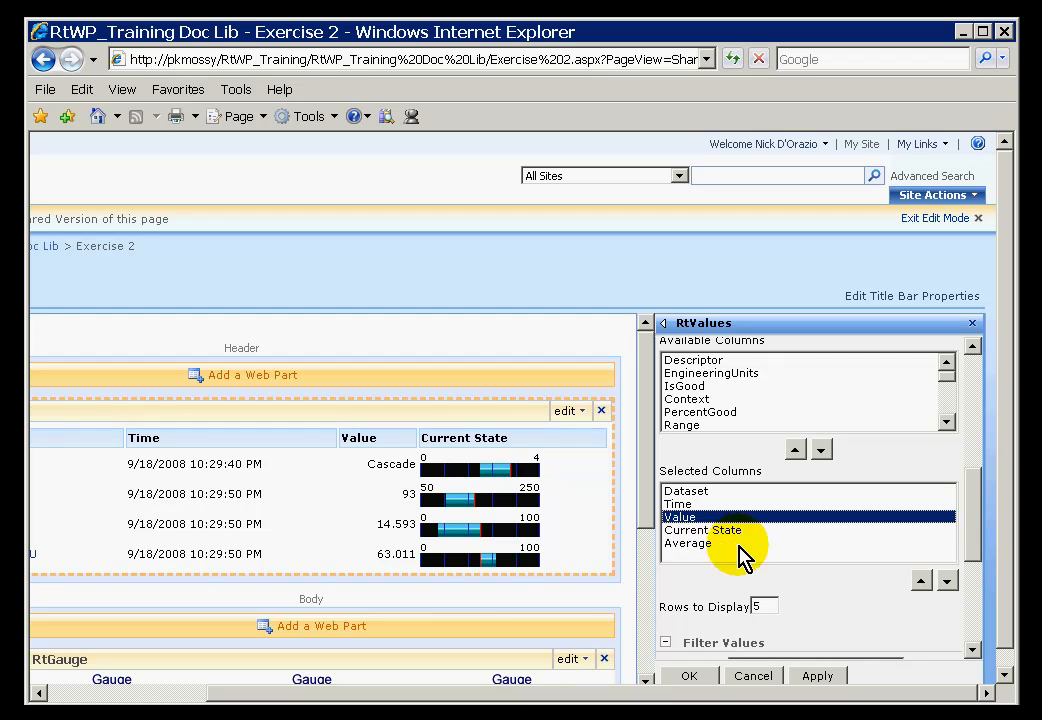
click(674, 543)
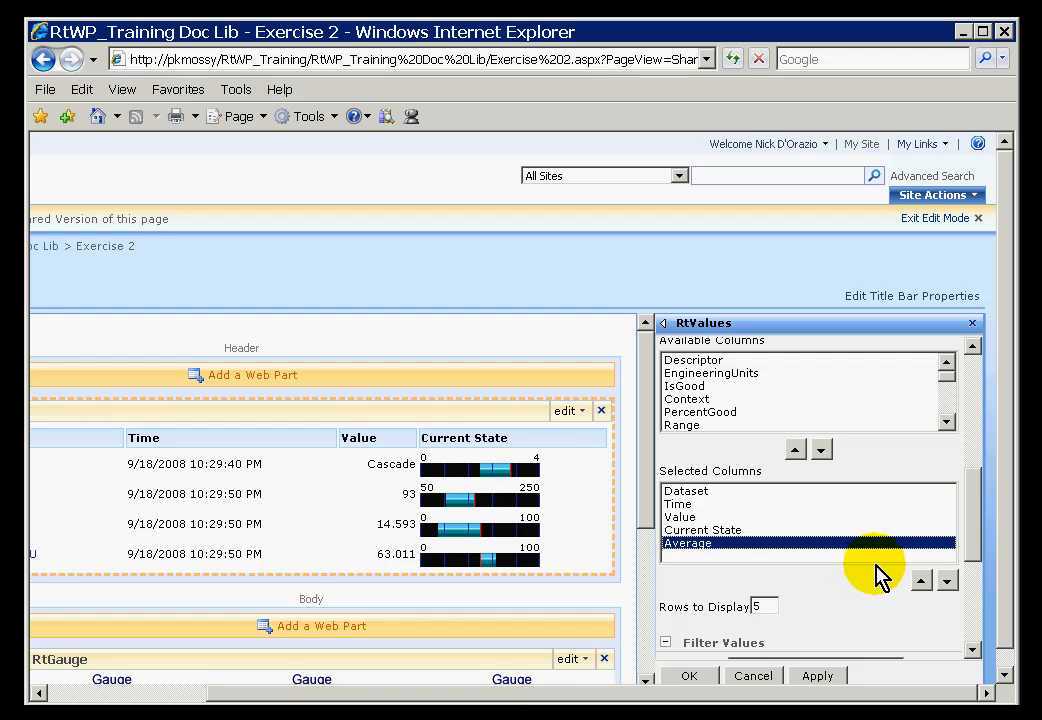
click(921, 581)
click(921, 581)
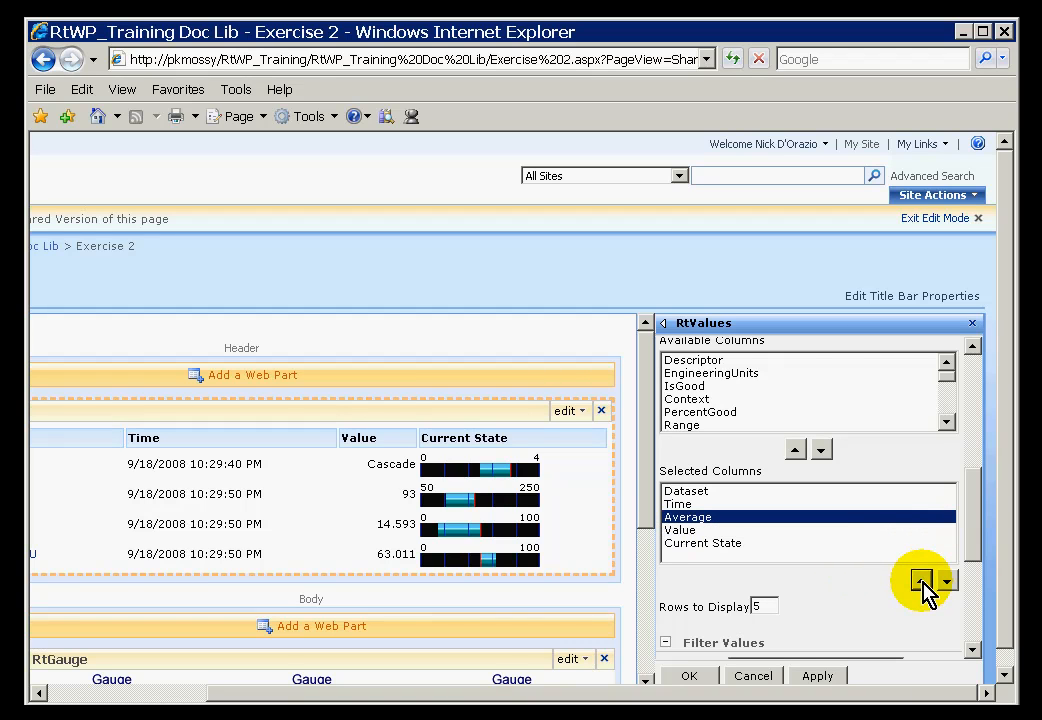
click(704, 546)
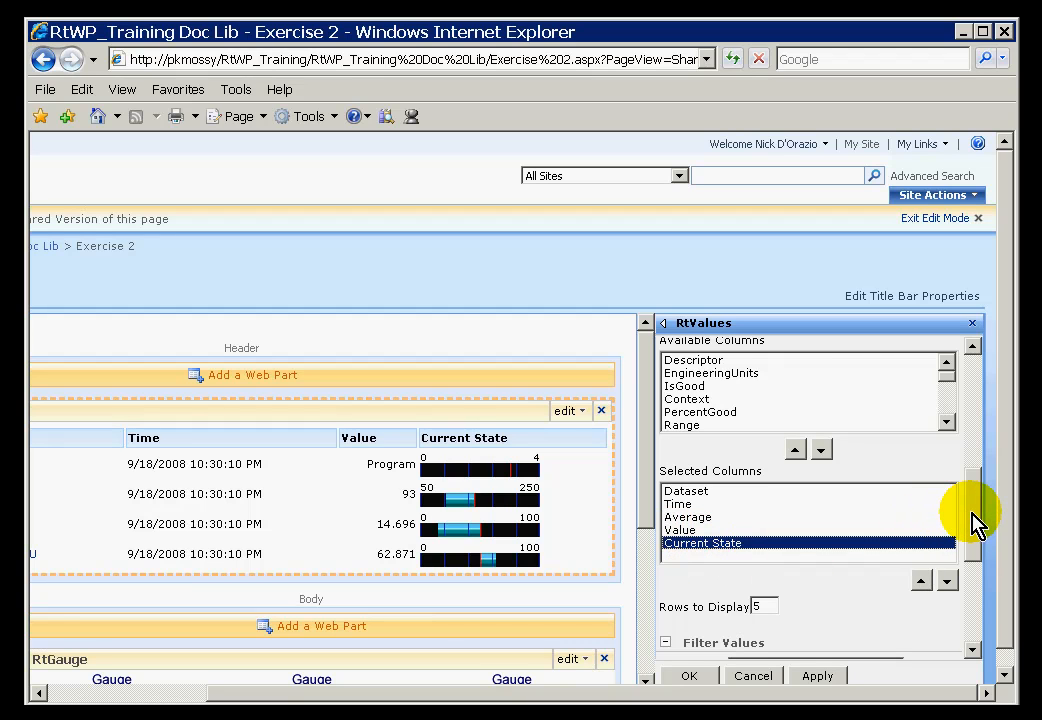
- Examine the RtValues summary parameters, including the available interval types and the sync time
drag(972, 513, 973, 514)
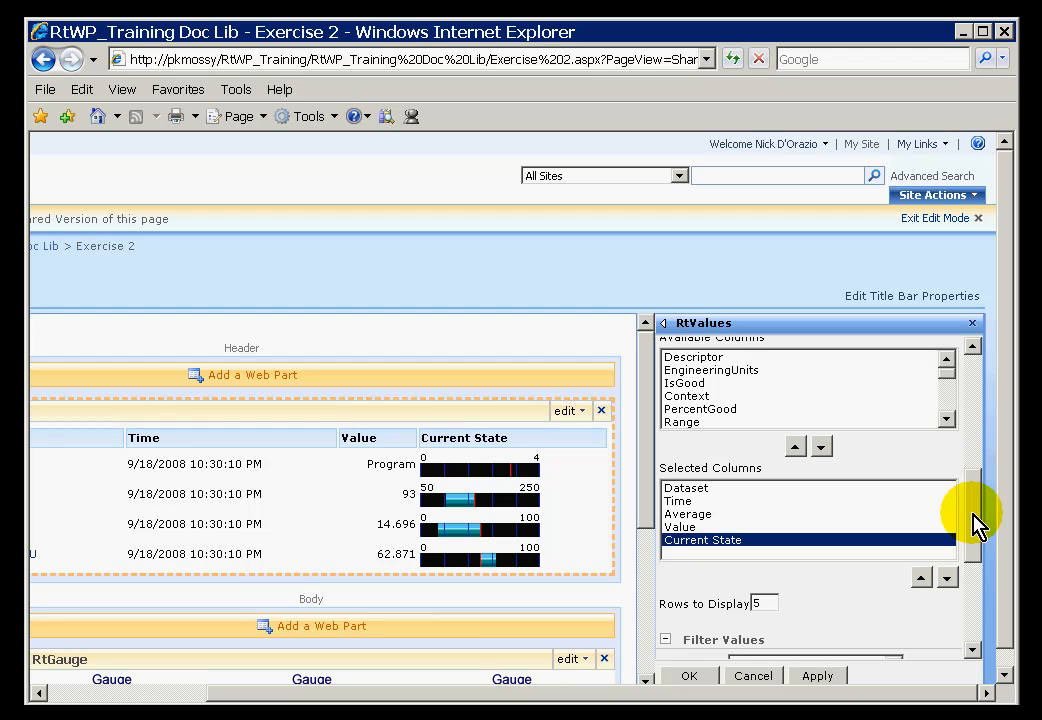
click(976, 602)
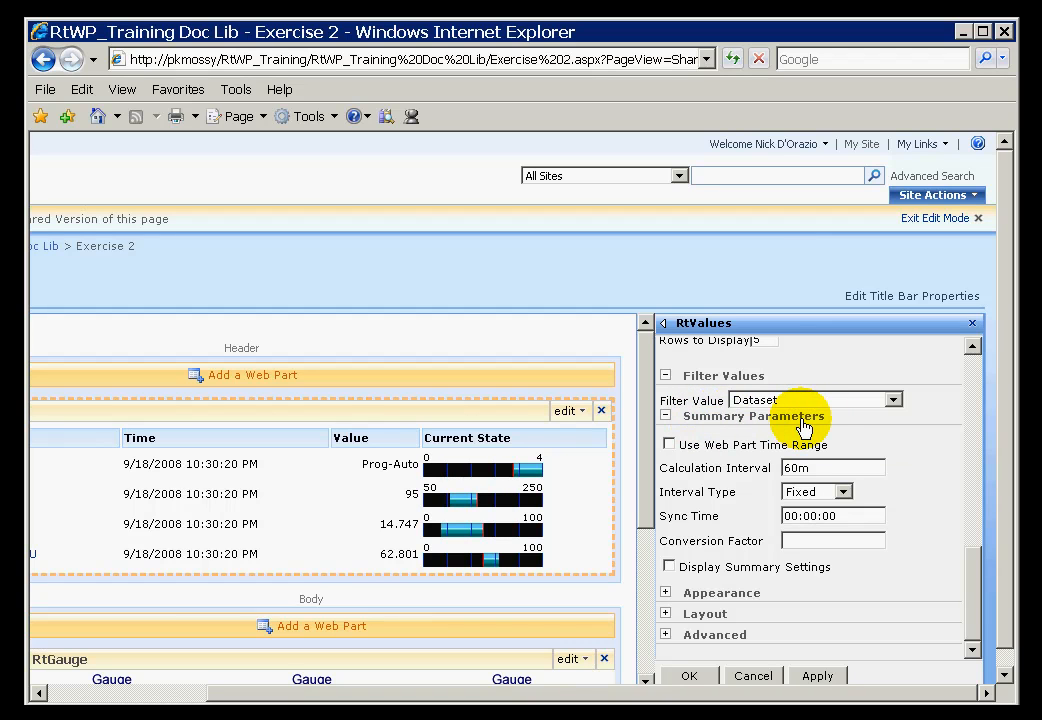
click(845, 493)
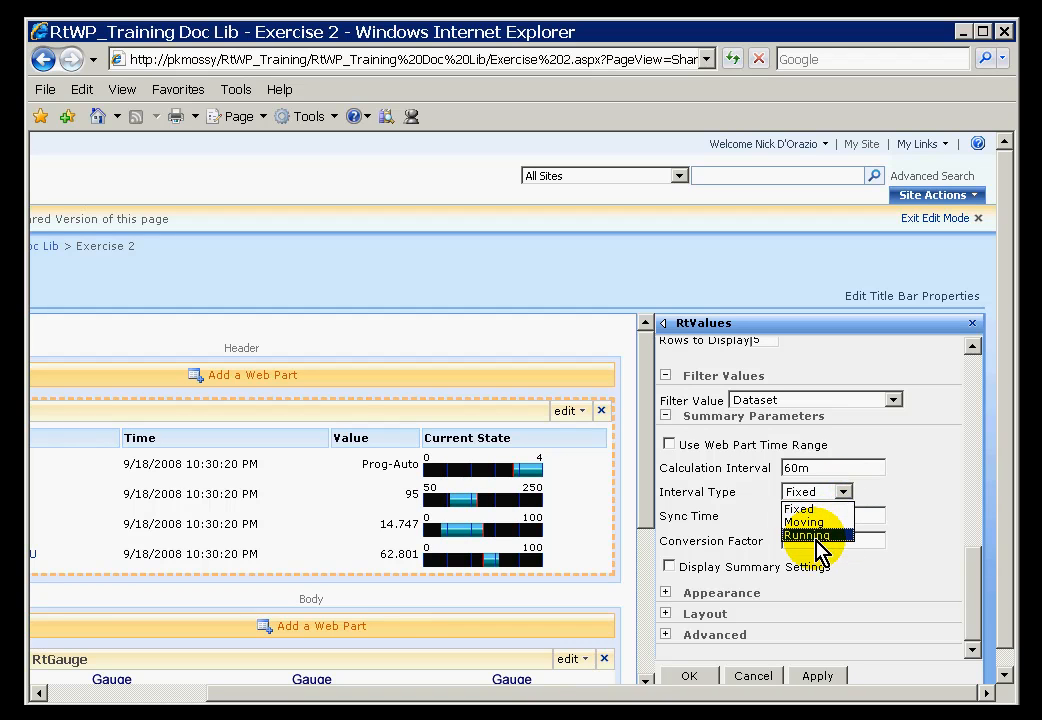
click(805, 509)
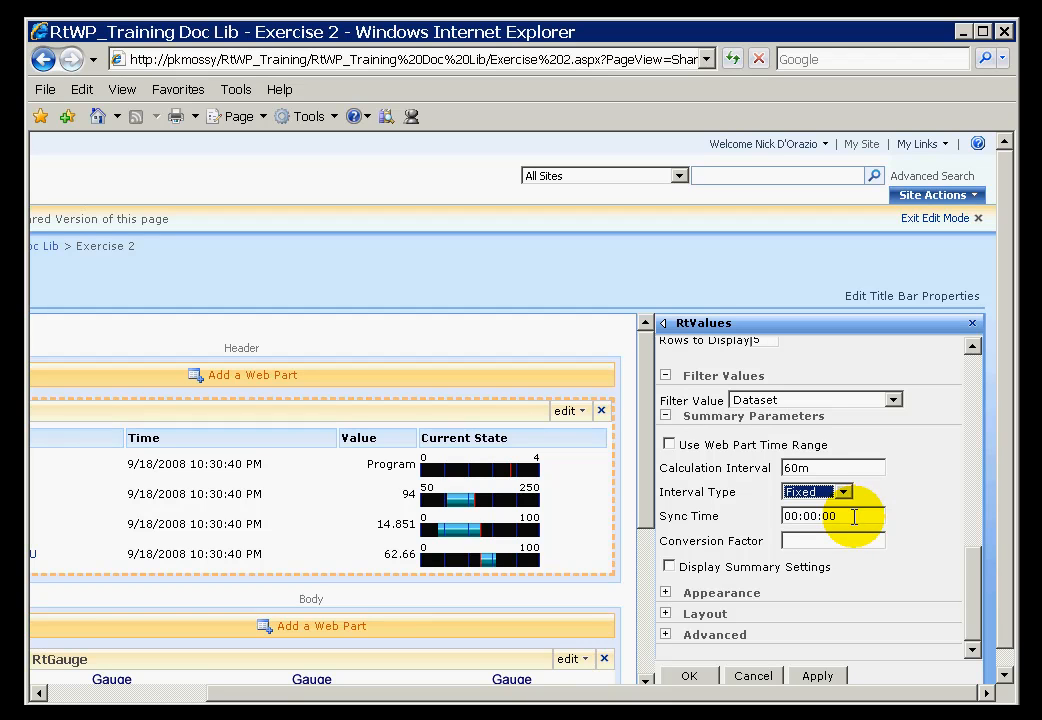
click(854, 516)
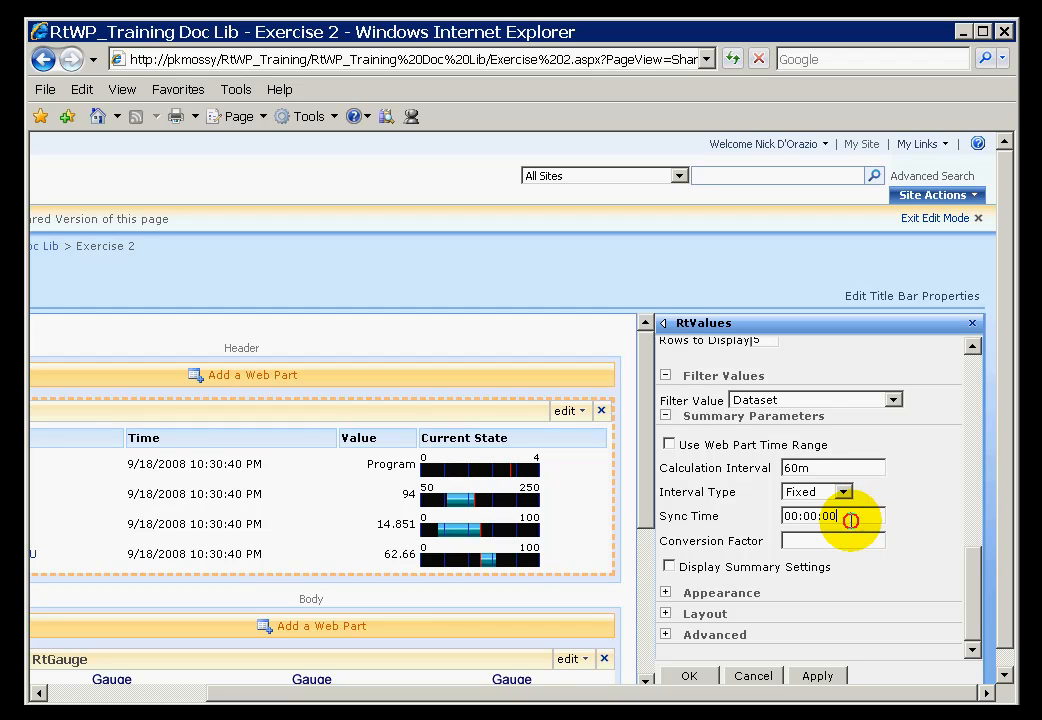
drag(851, 516, 756, 516)
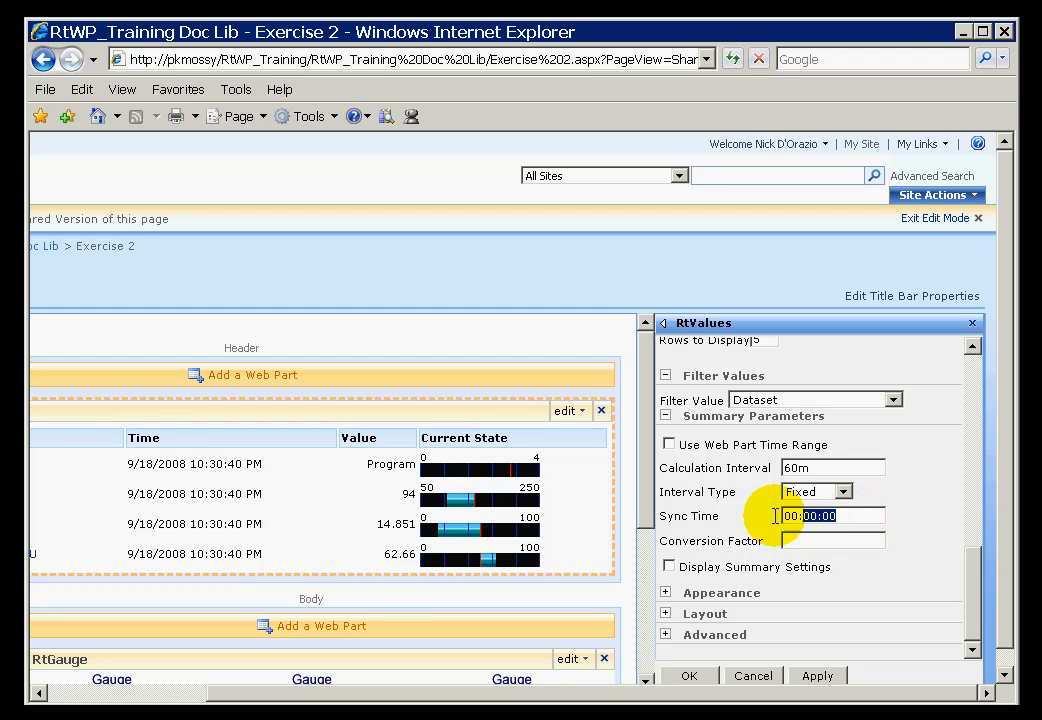
click(860, 520)
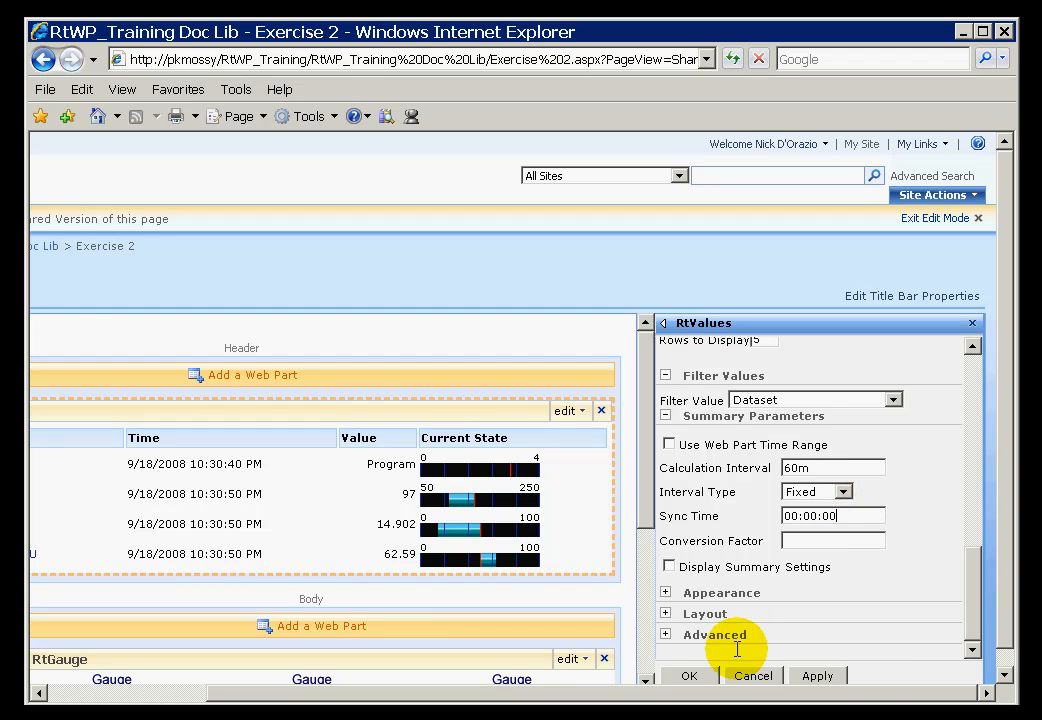
- Save the RtValues property changes and sort the table by Value in ascending order
click(687, 678)
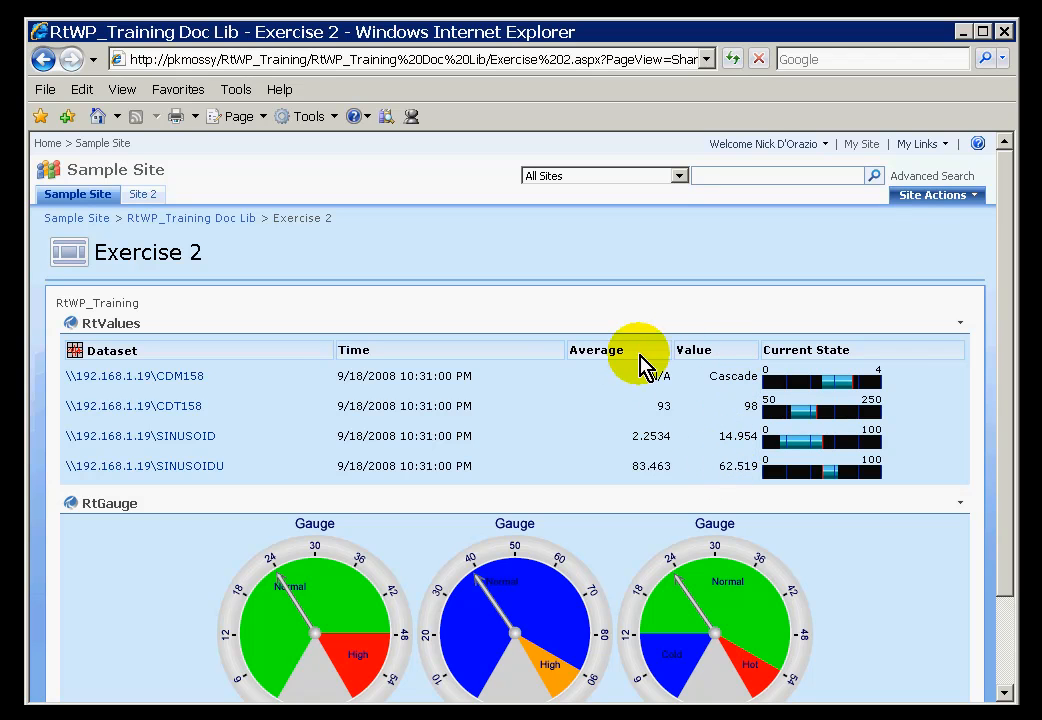
click(697, 358)
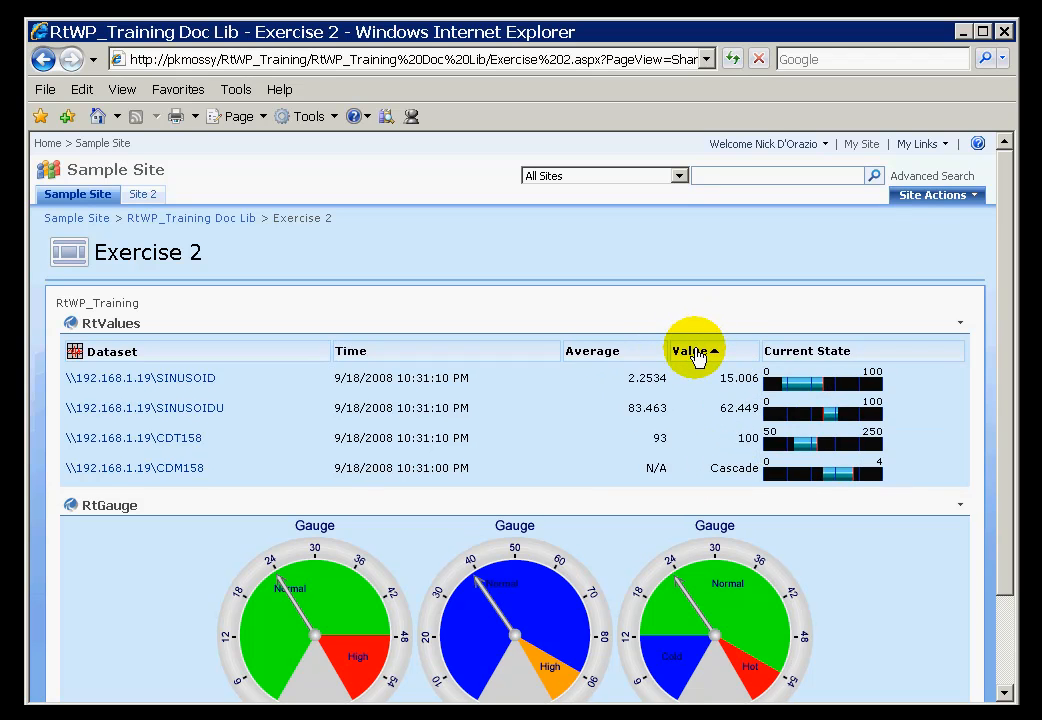
- Sort the RtValues table in ascending order by Time, Average, Value and finally Dataset
click(355, 364)
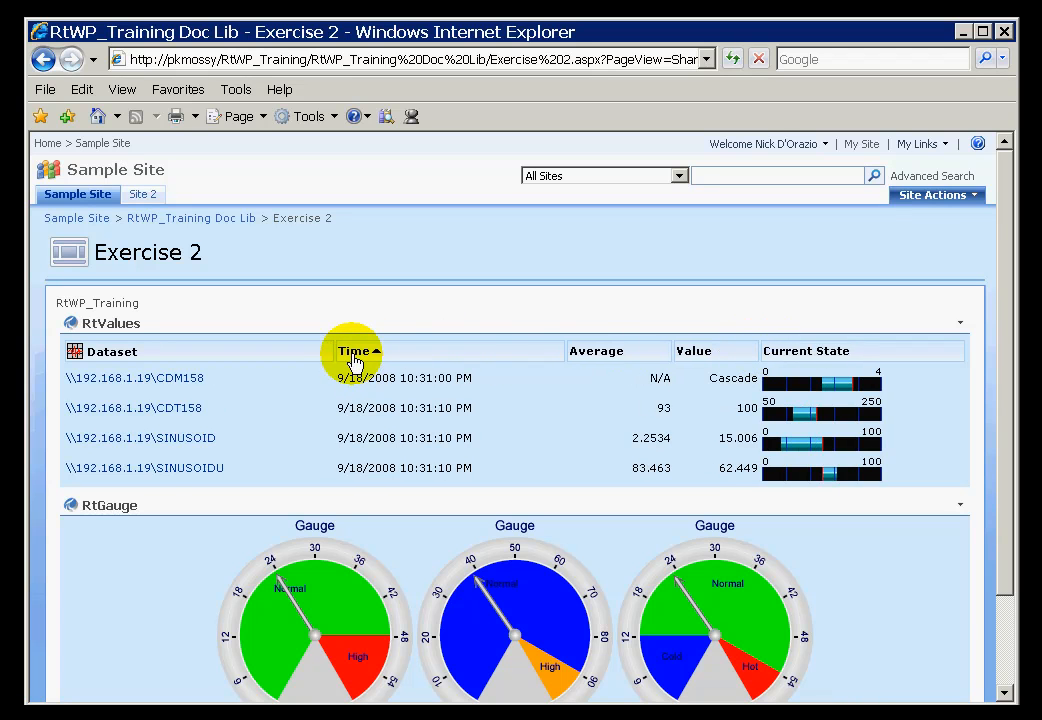
click(600, 358)
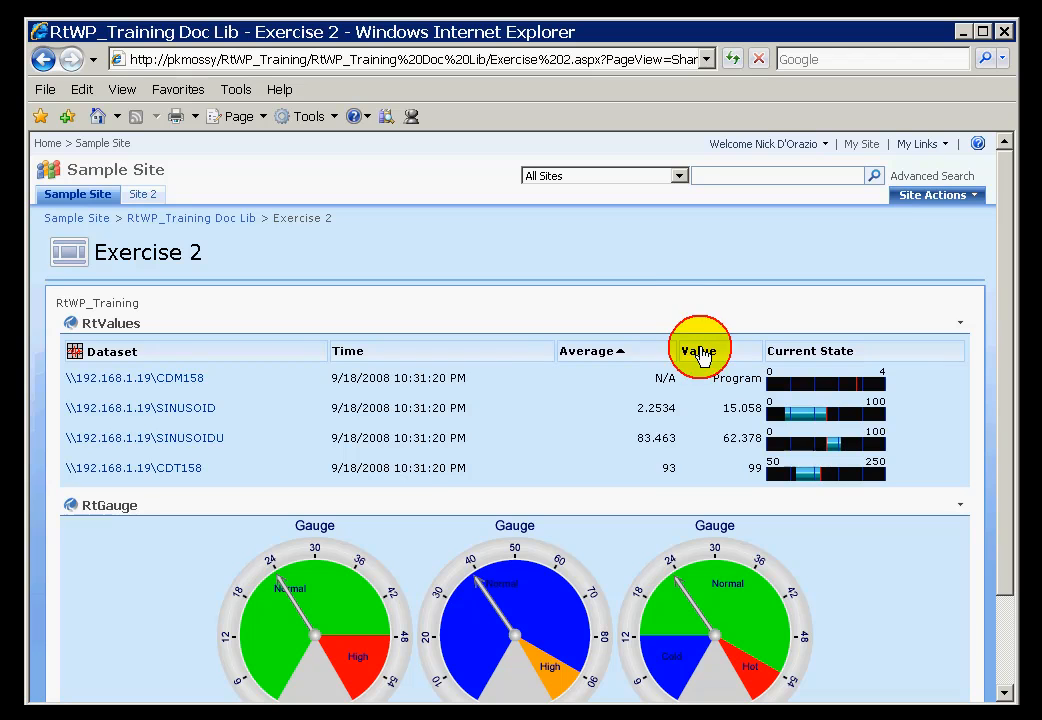
click(700, 355)
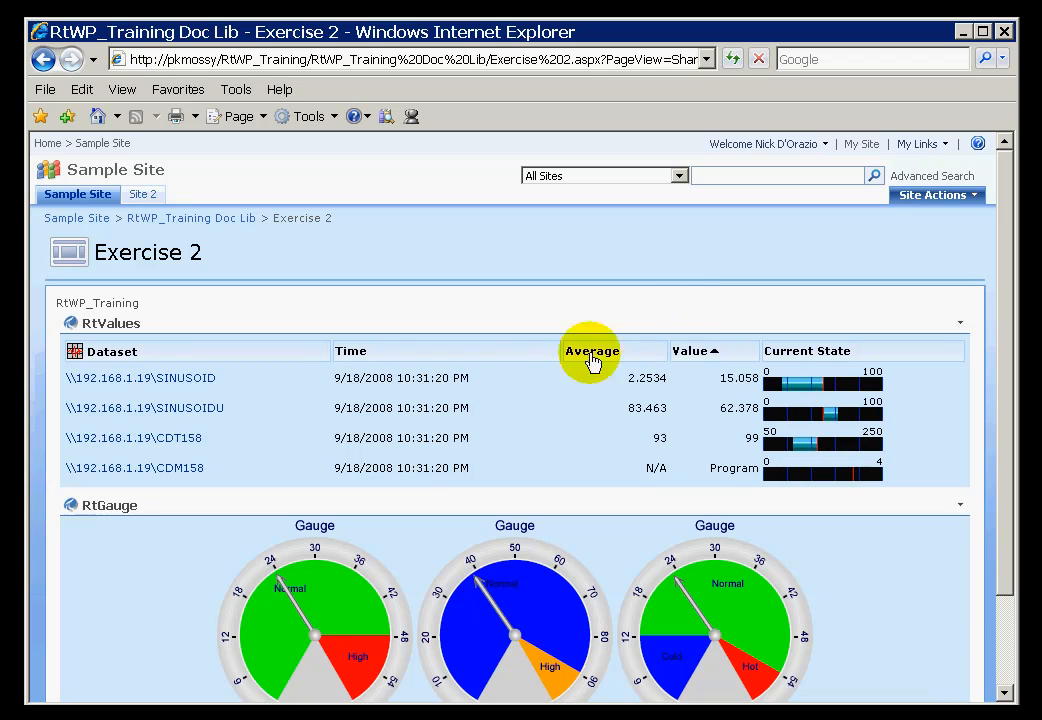
click(105, 355)
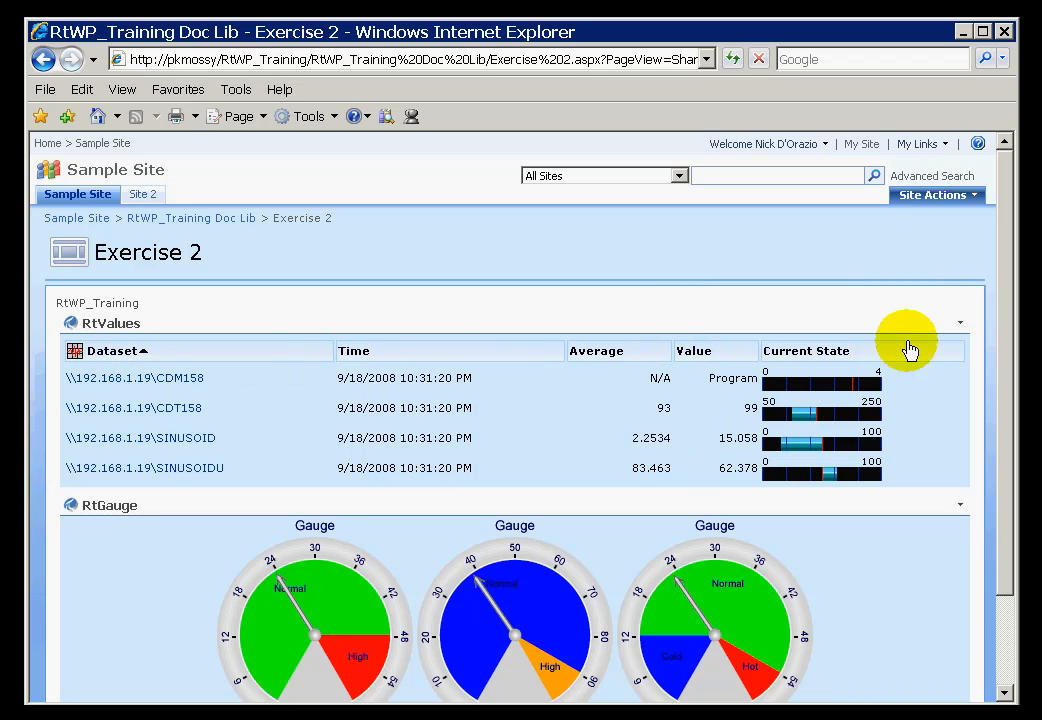
- Enable Display Summary Settings in the shared RtValues web part, save the change, and examine the summary start and end times
click(960, 323)
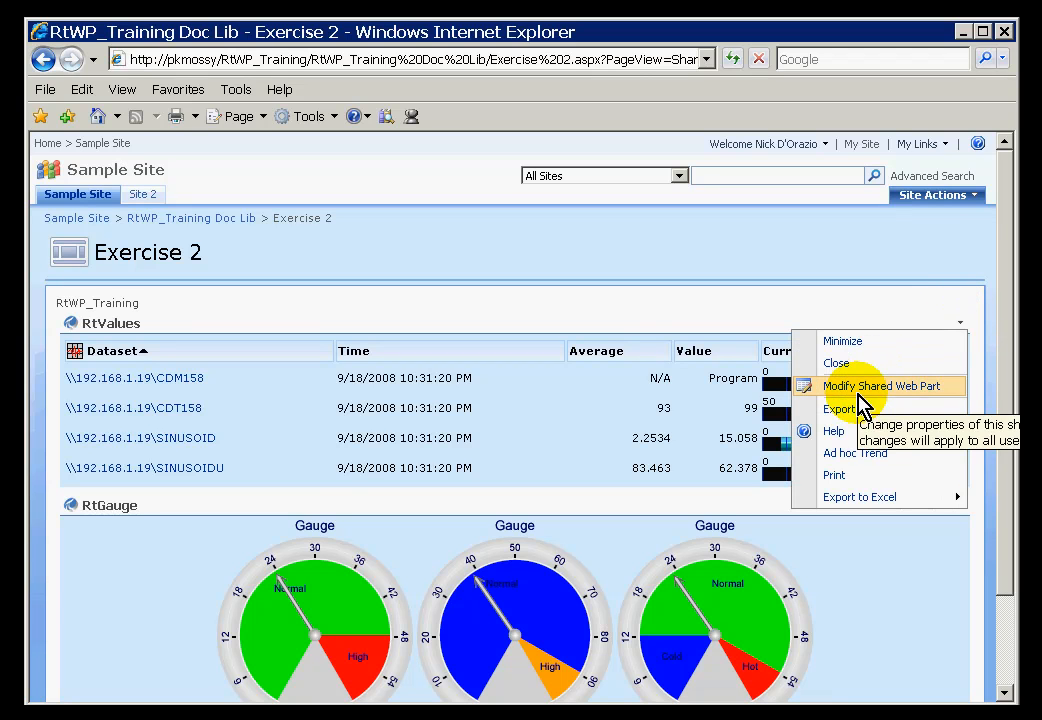
click(858, 395)
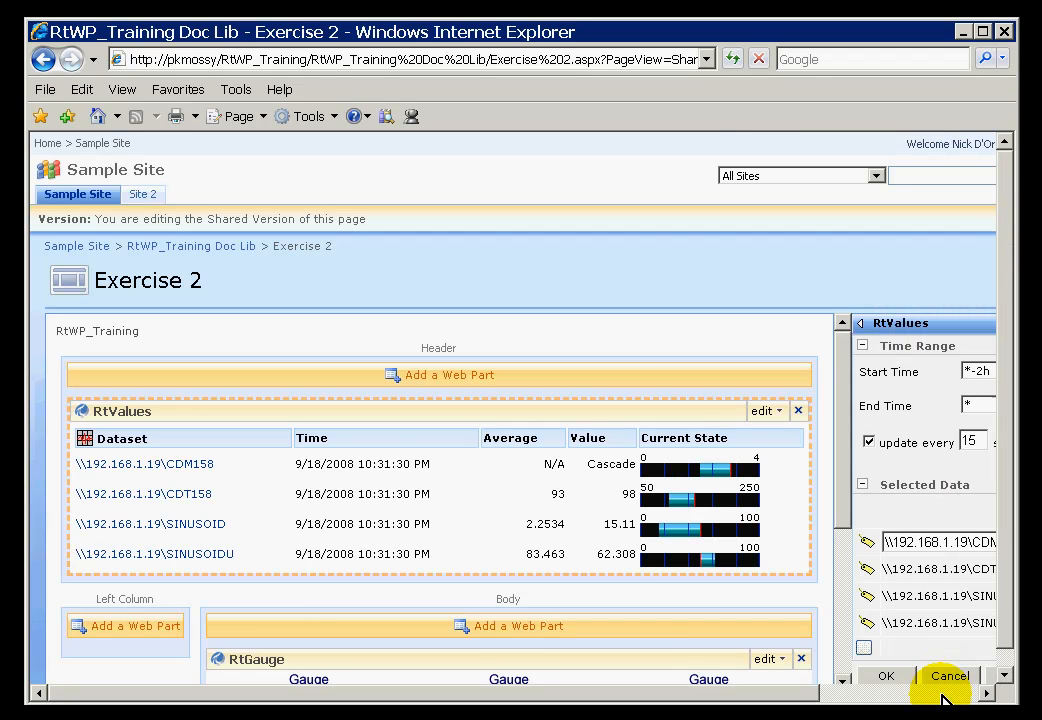
click(957, 695)
click(973, 615)
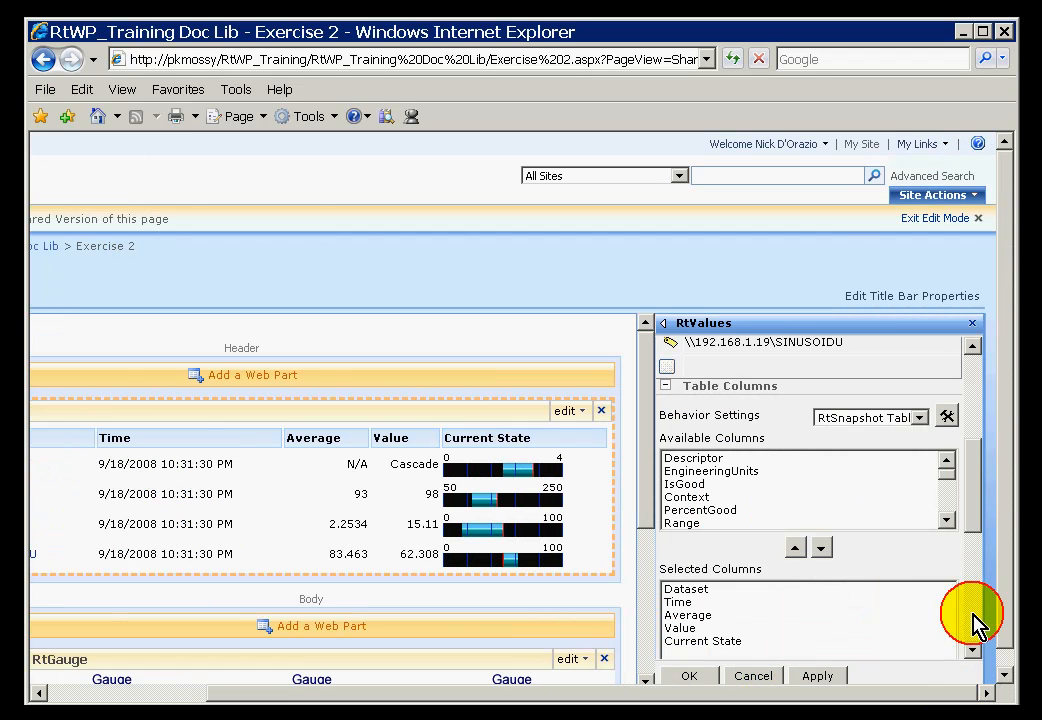
click(975, 630)
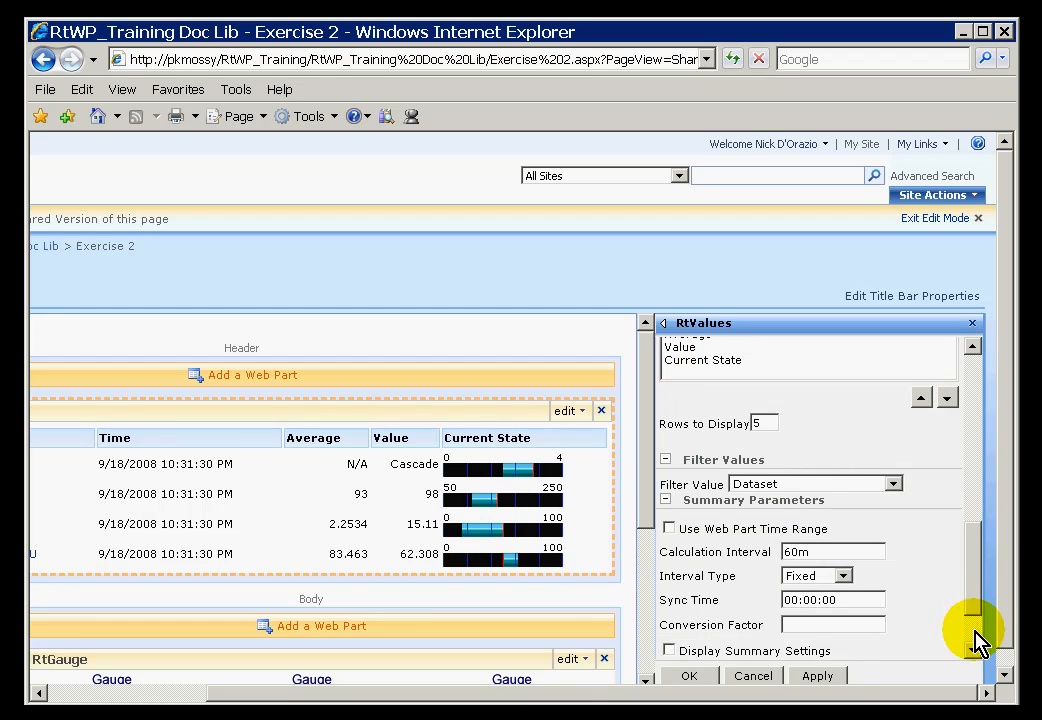
click(669, 655)
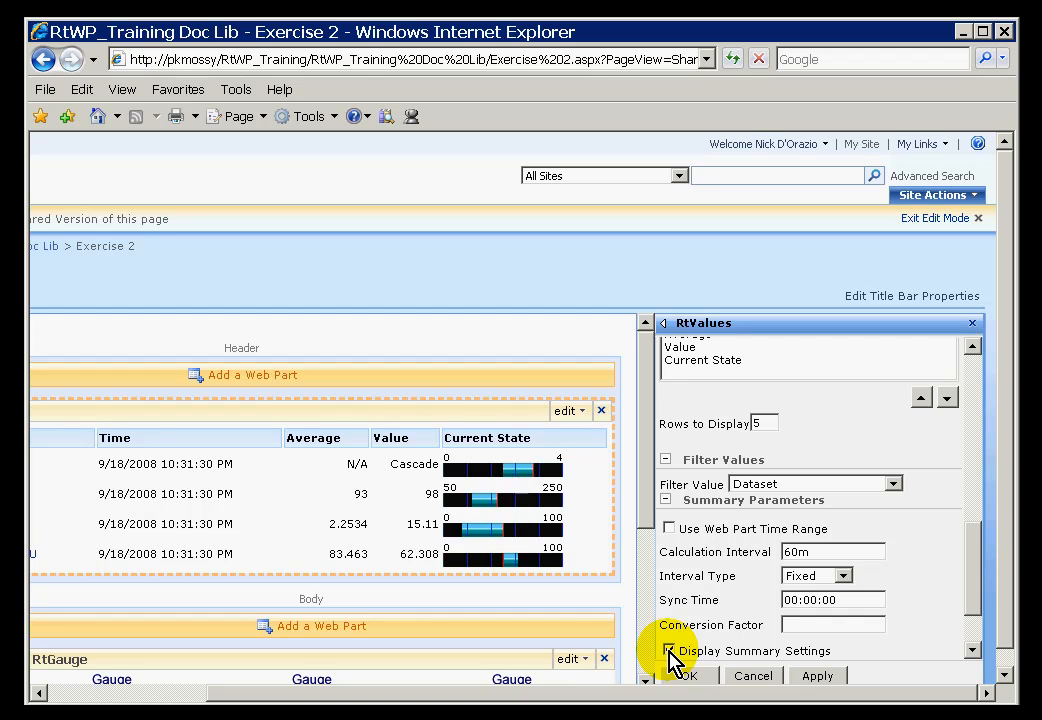
click(680, 675)
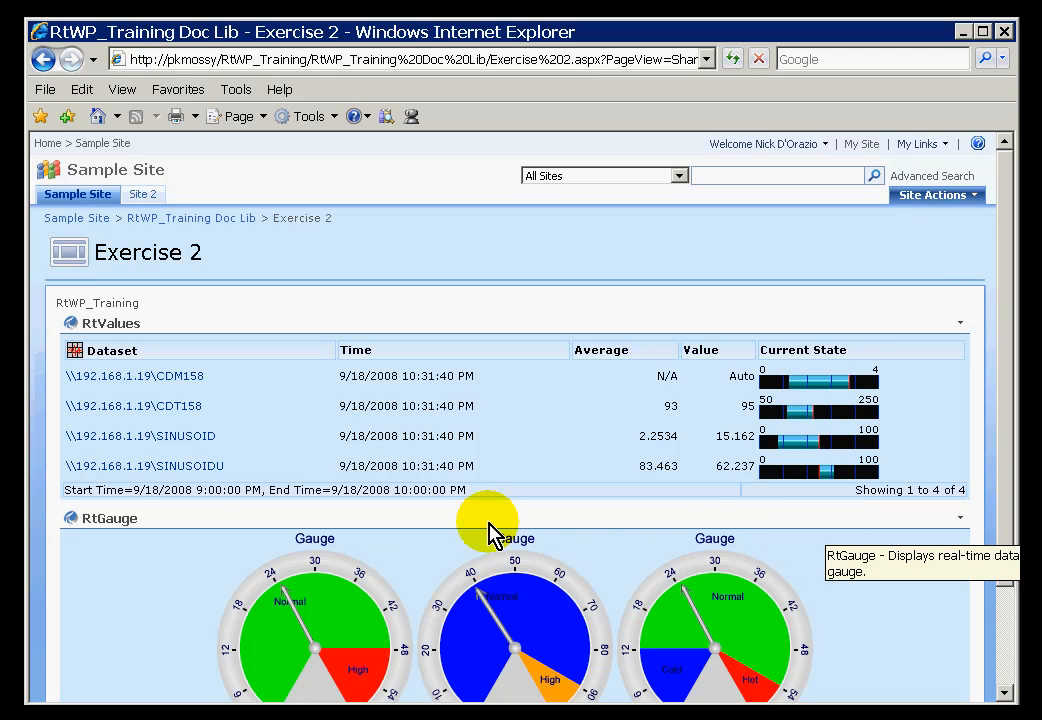
drag(67, 490, 512, 492)
click(518, 491)
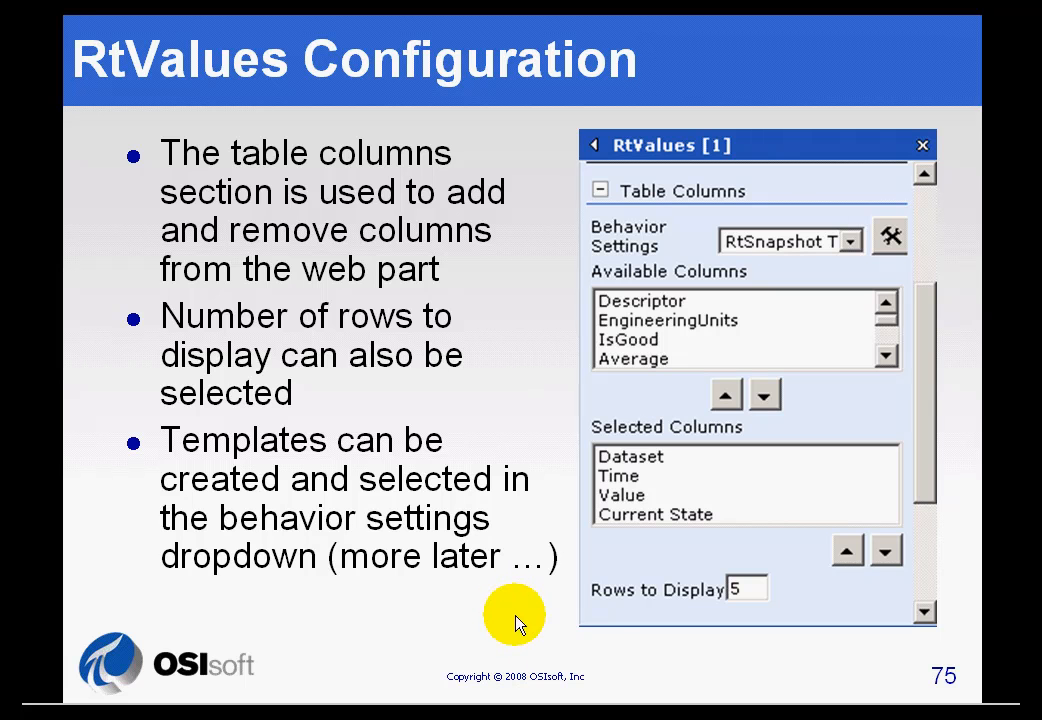
- Switch back to Internet Explorer, apply the BuckShot behavior settings to the shared RtValues web part, save, and review the resulting table columns
key(alt+Tab)
key(alt+Tab)
key(alt+Tab)
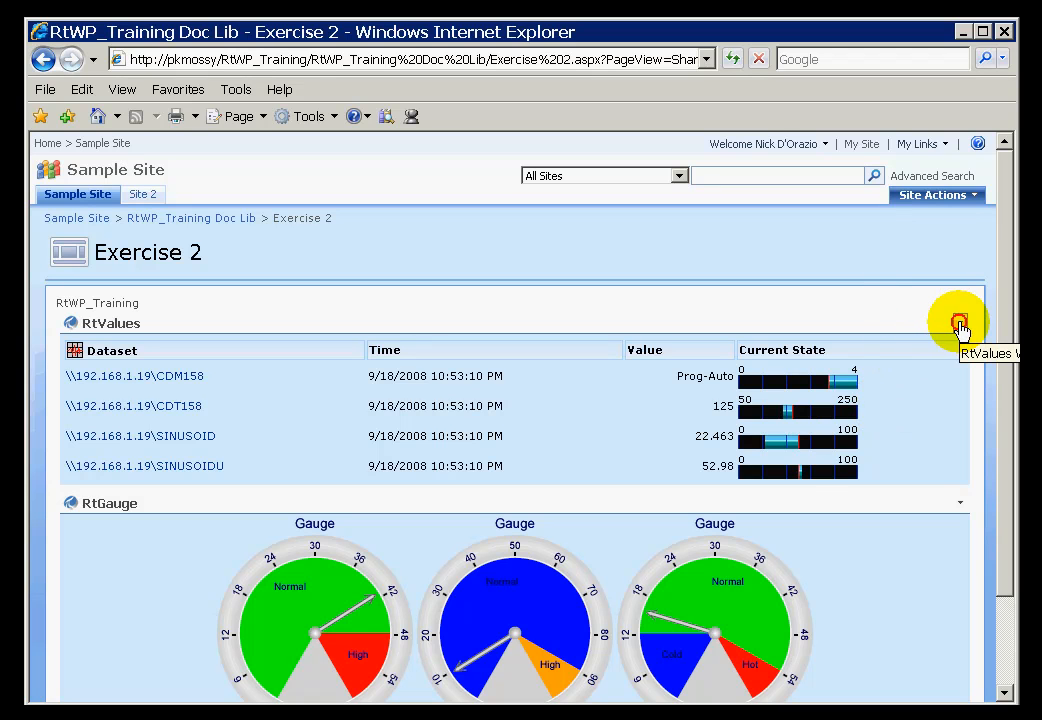
click(960, 325)
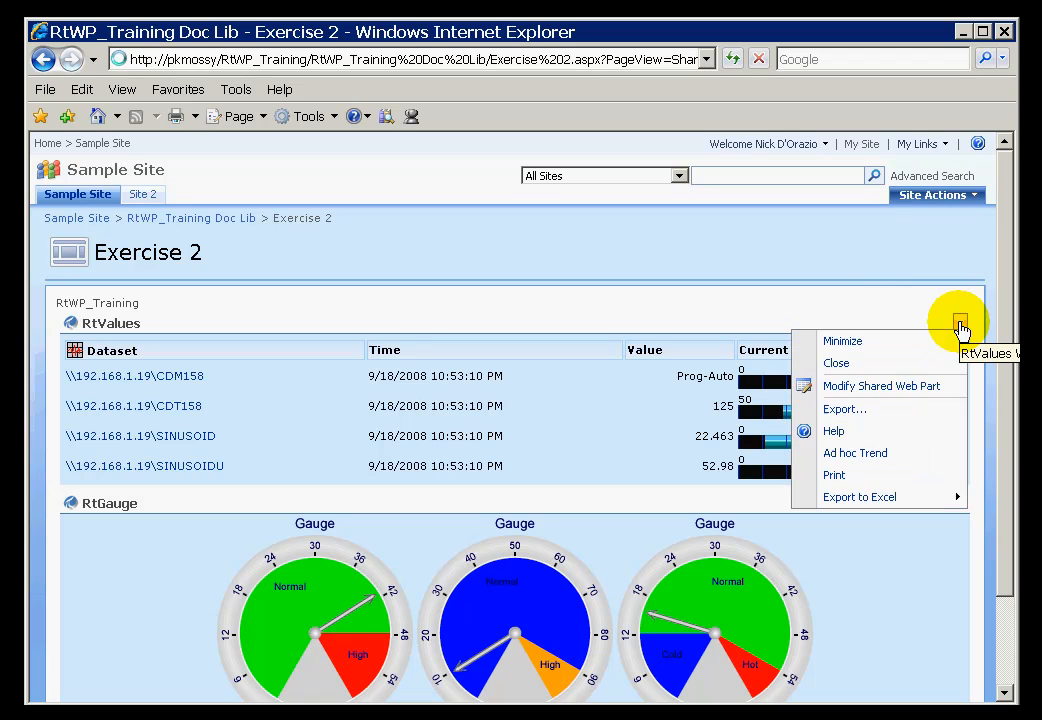
click(857, 388)
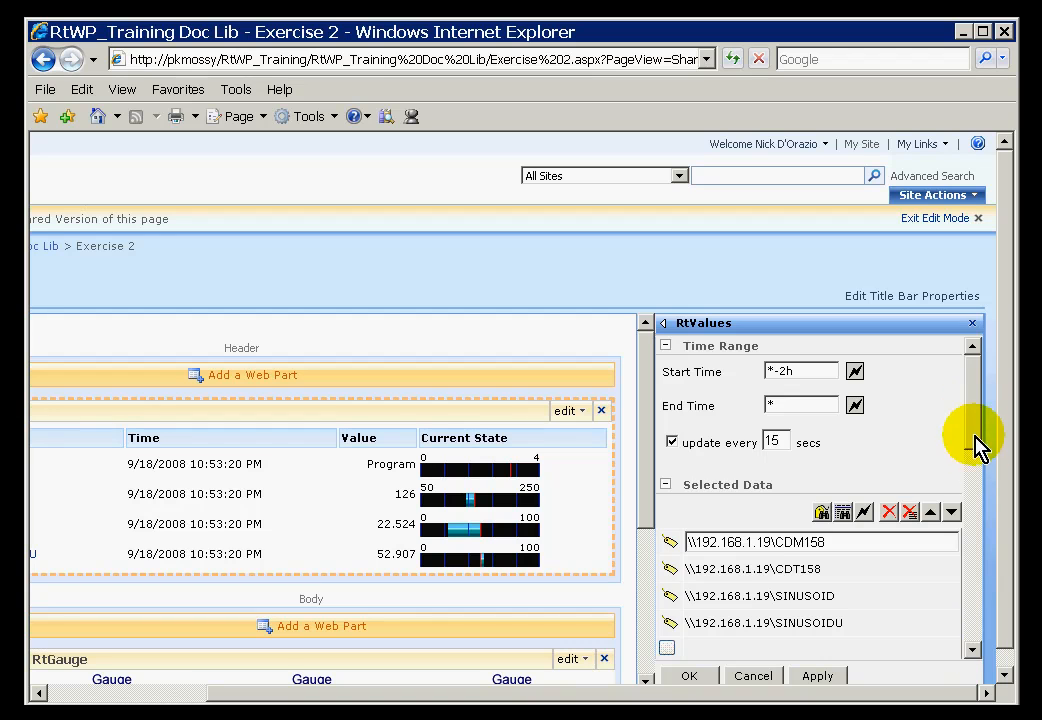
click(977, 508)
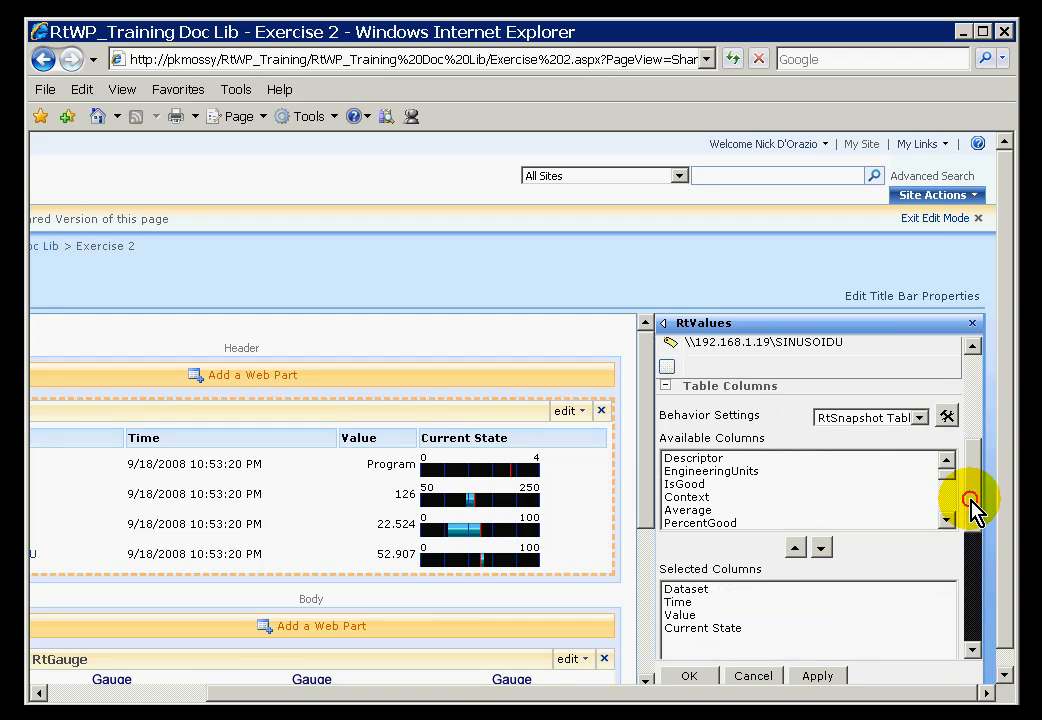
click(919, 416)
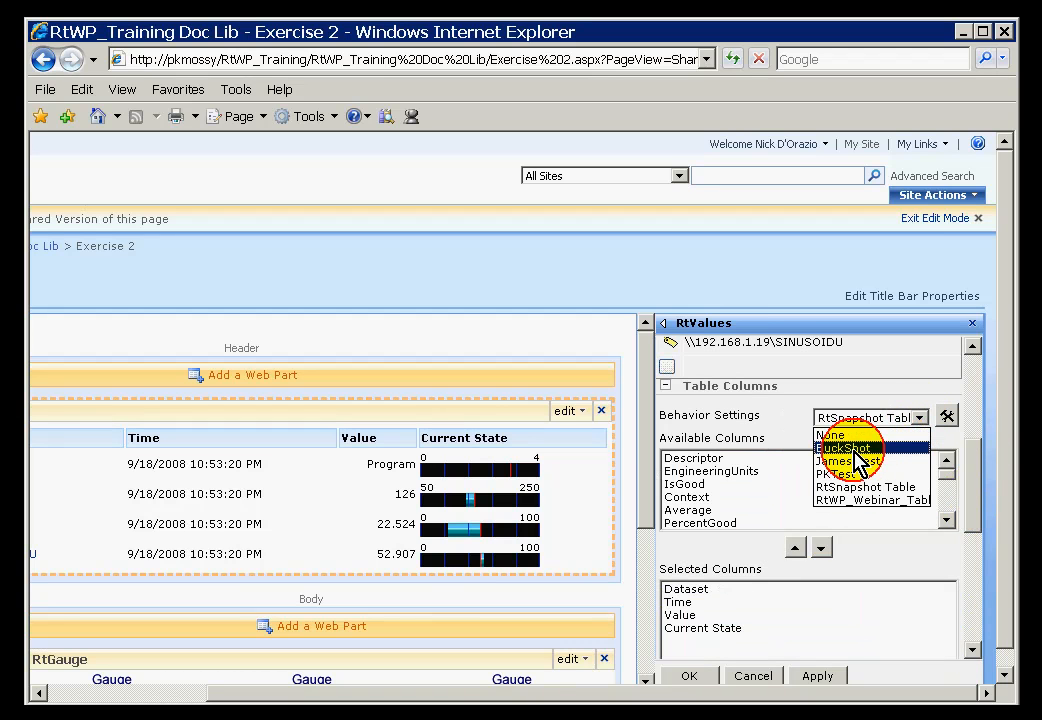
click(855, 450)
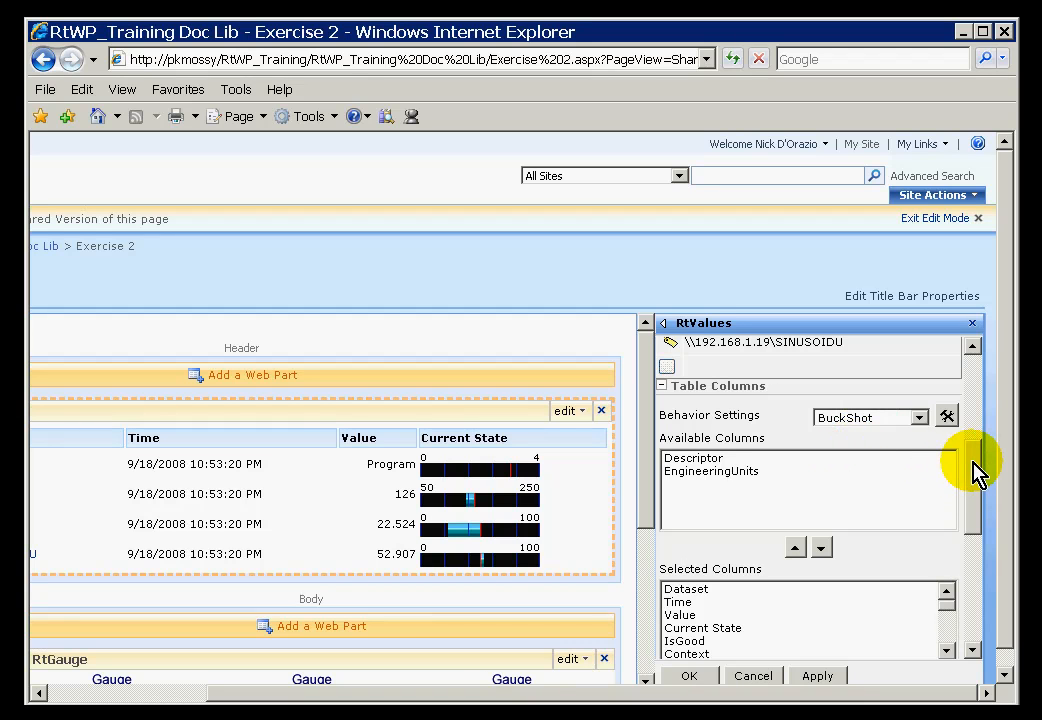
mouse_move(975, 475)
mouse_down()
mouse_move(975, 508)
mouse_move(972, 500)
mouse_up()
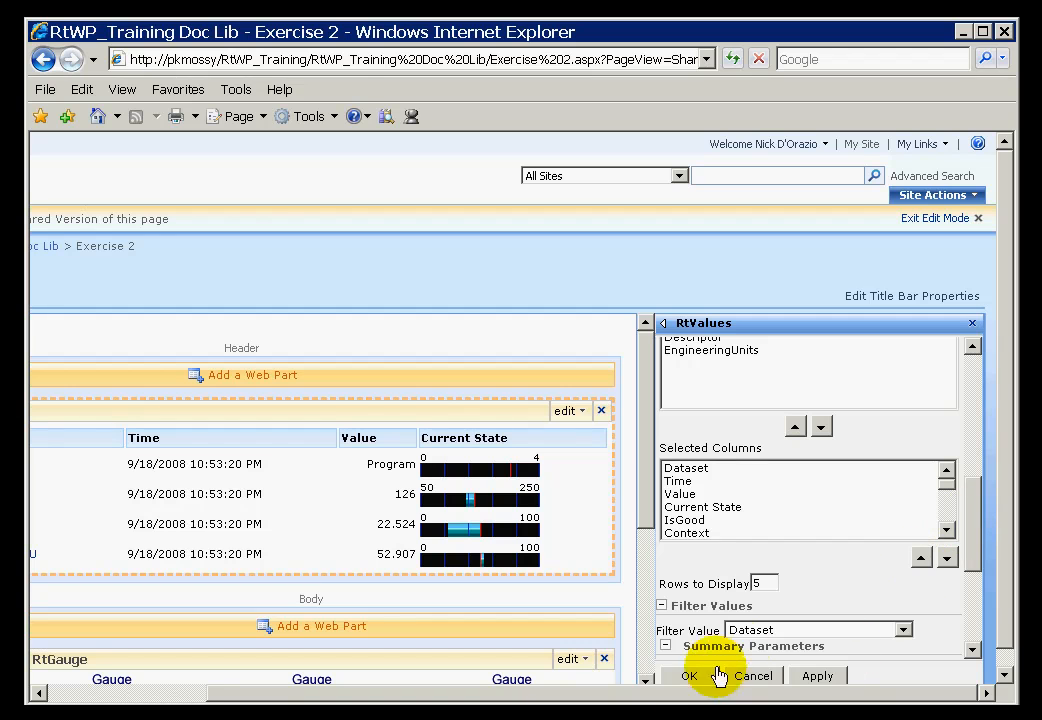
click(685, 678)
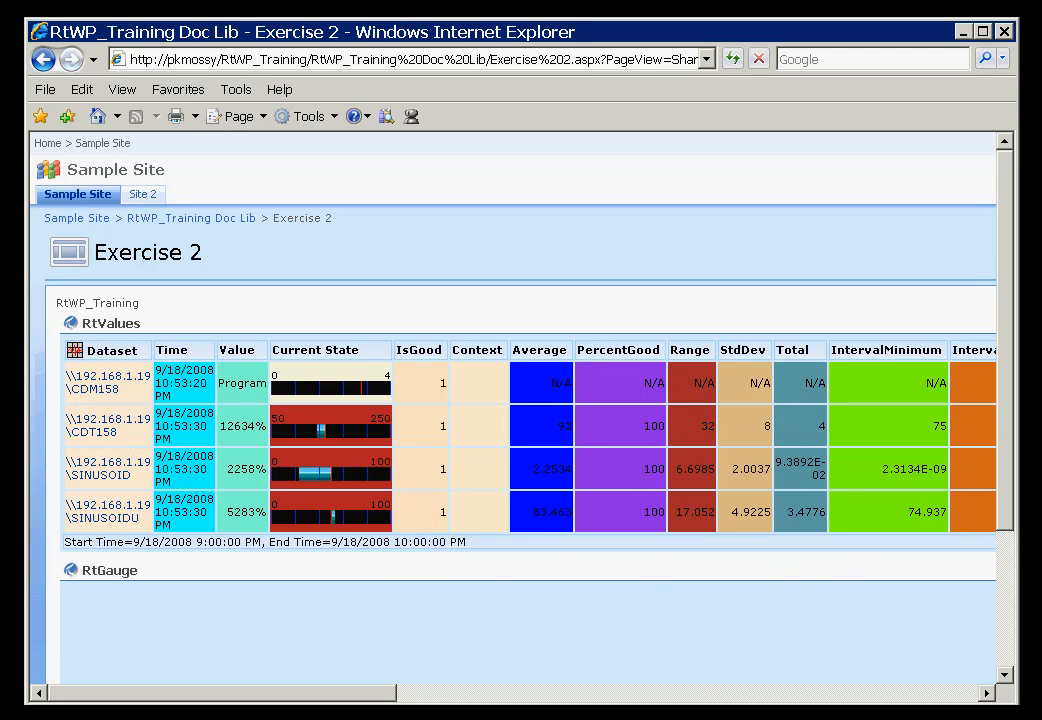
click(921, 692)
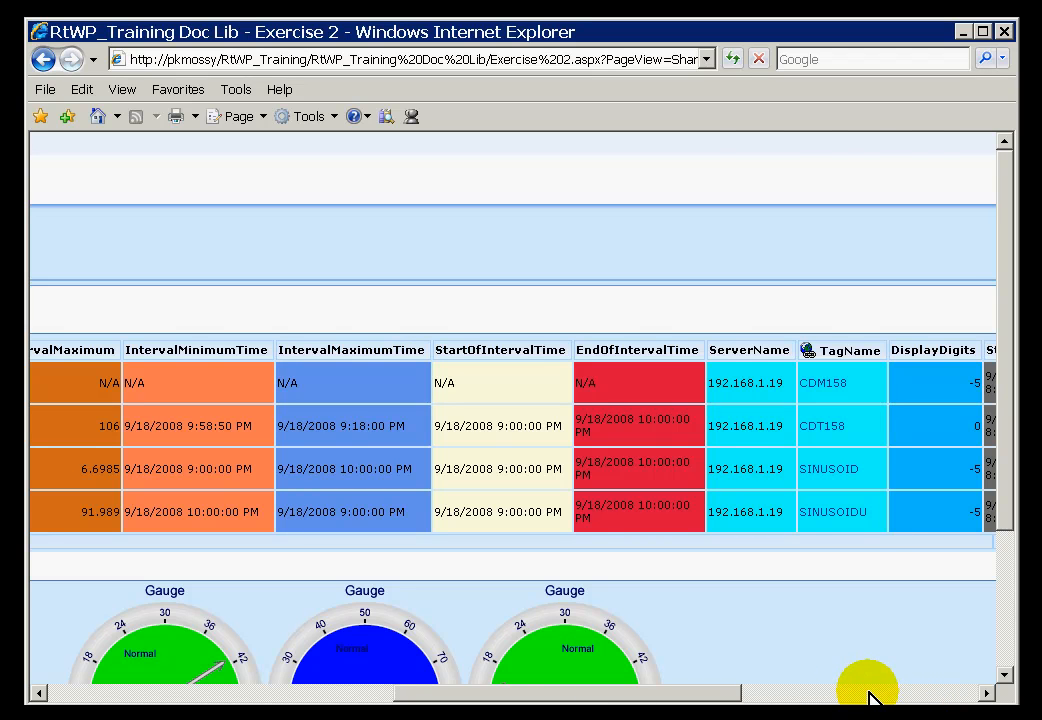
click(868, 697)
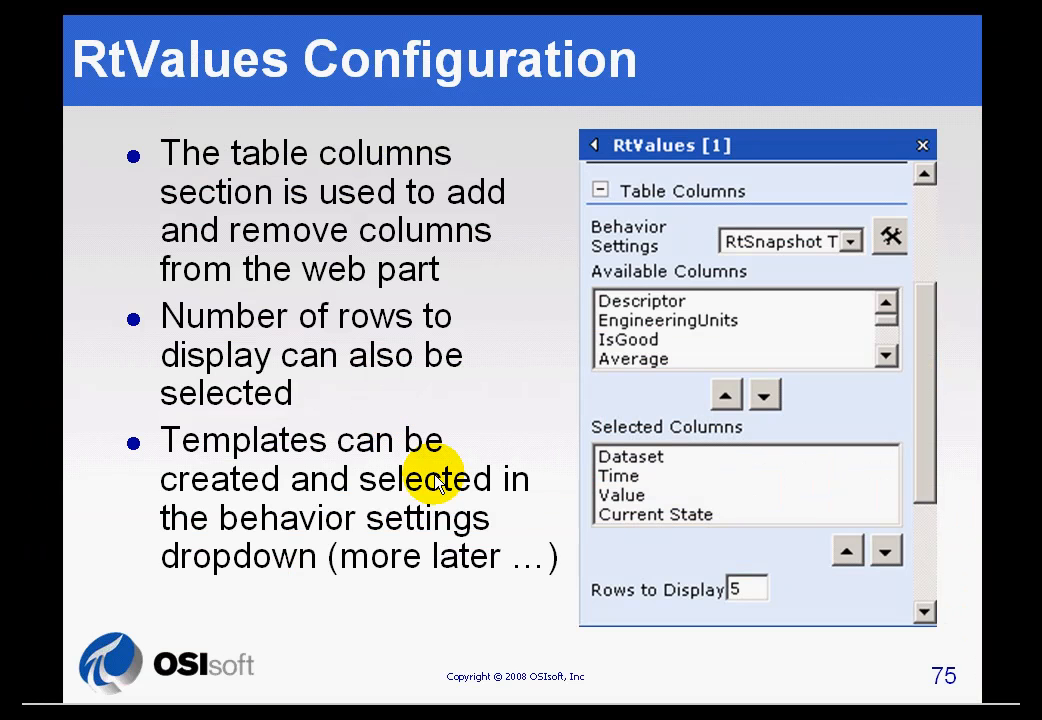
click(422, 479)
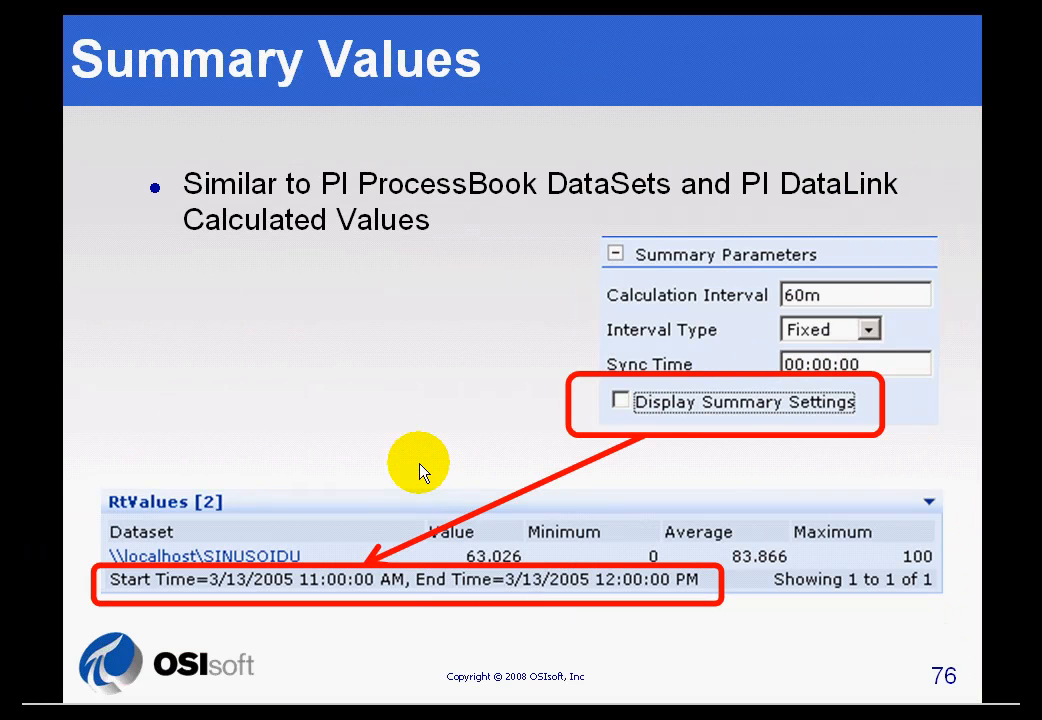